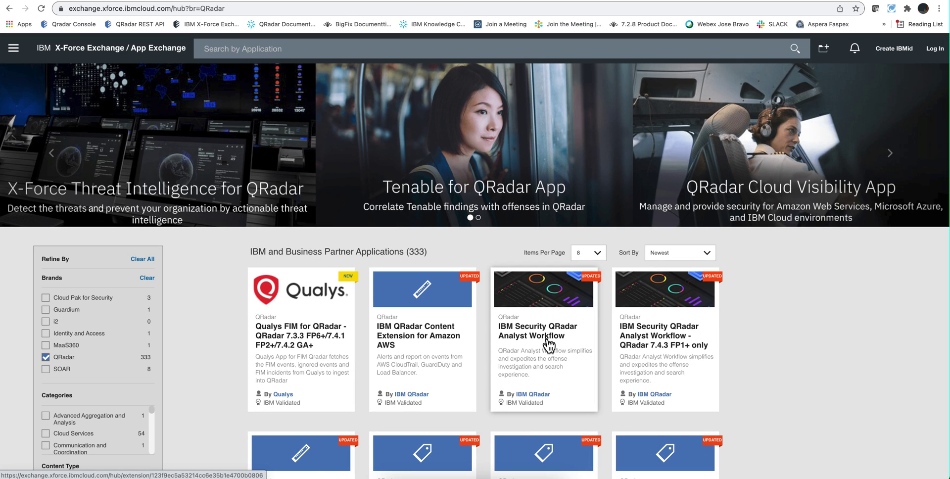
Step: View the IBM Security QRadar Analyst Workflow app page, and launch the new UI from the classic QRadar console
left_click(532, 282)
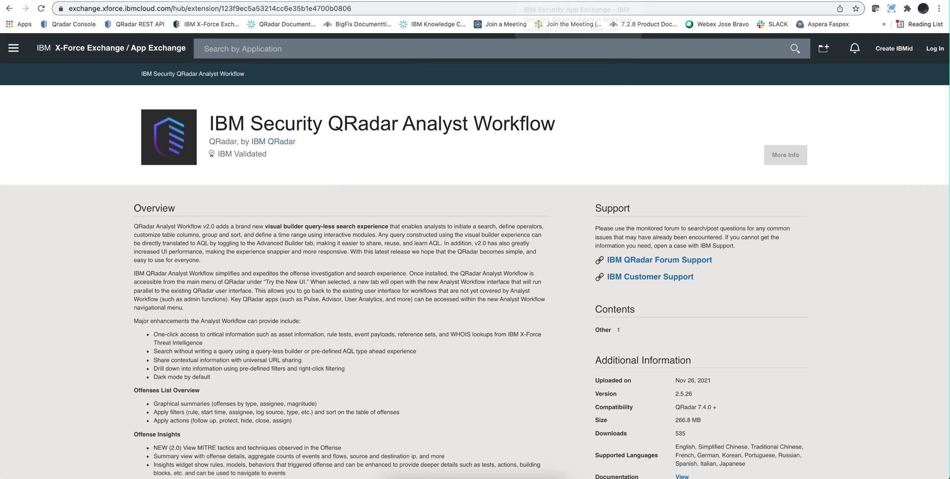
left_click(85, 1)
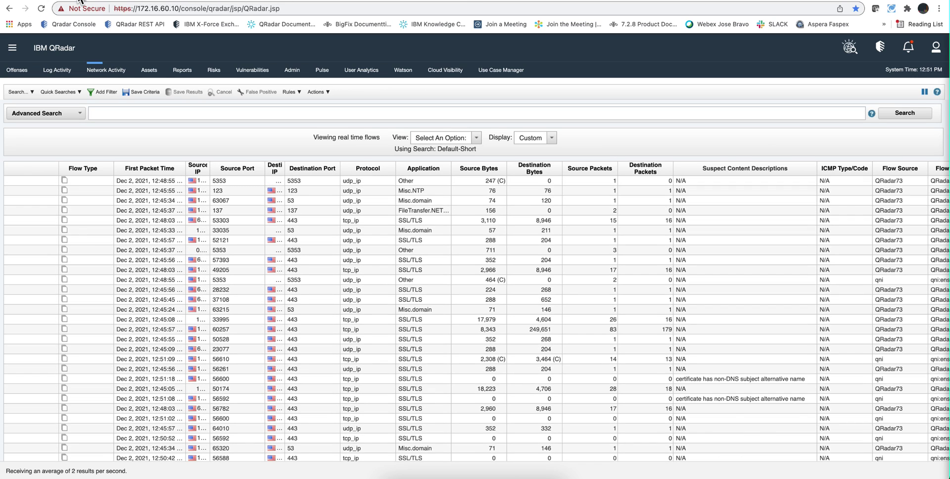
left_click(12, 49)
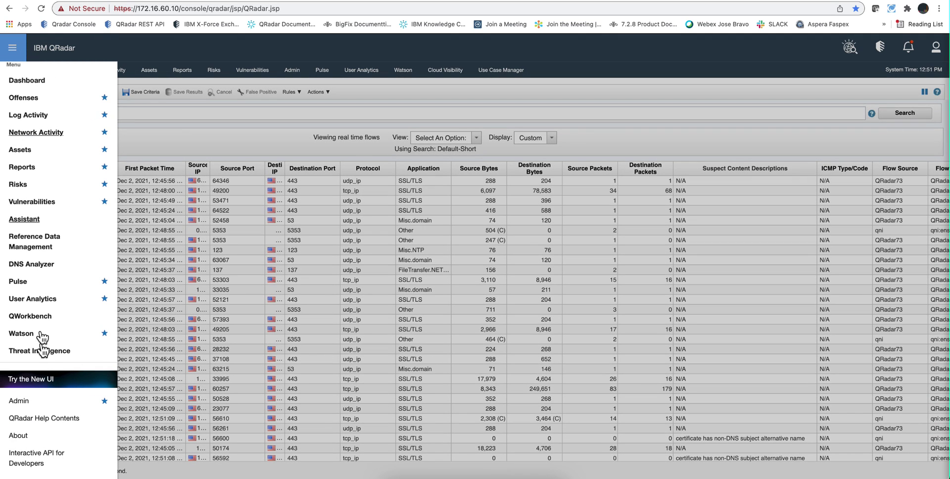
left_click(39, 380)
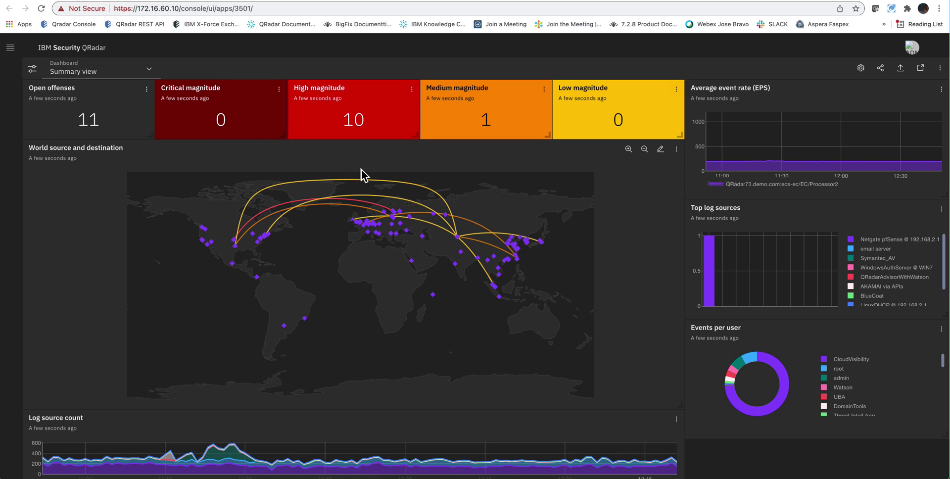
Step: Open the Search app and set the visual builder to query Events instead of Flows
left_click(9, 48)
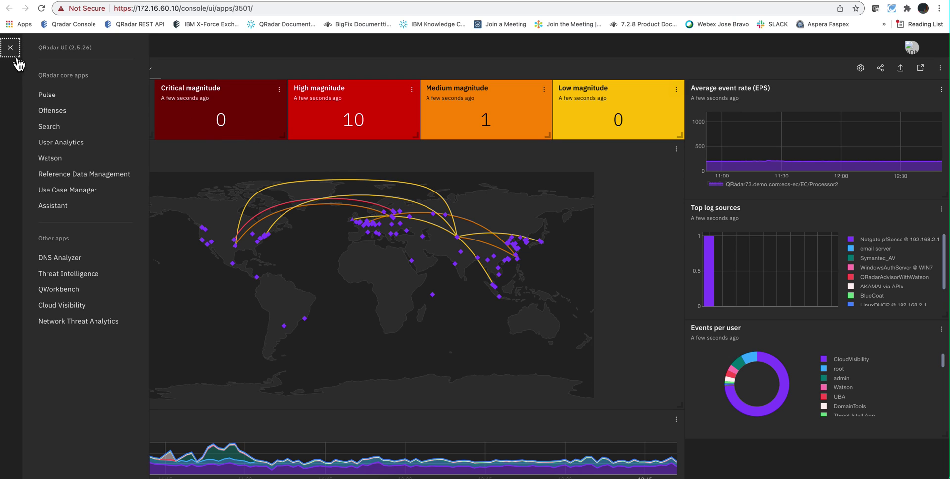
left_click(53, 126)
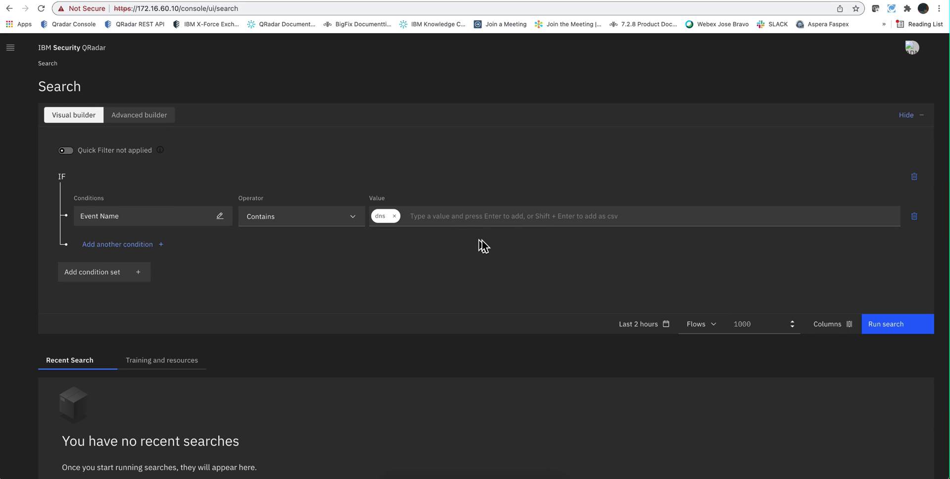
left_click(705, 330)
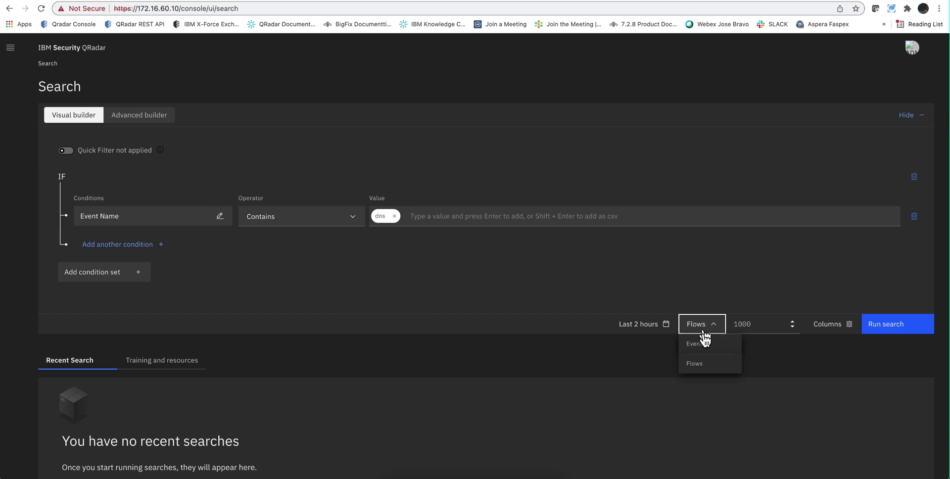
left_click(705, 347)
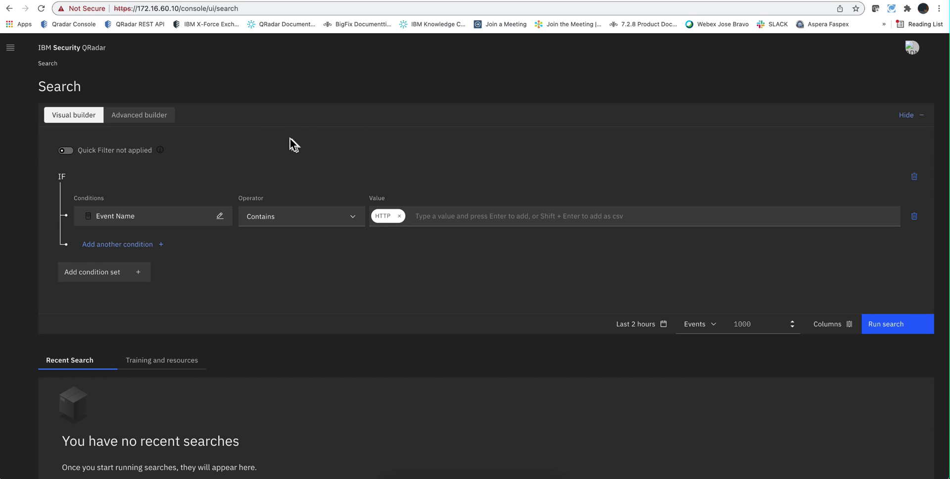
Step: View the Offenses overview and return to the Pulse dashboard
left_click(8, 52)
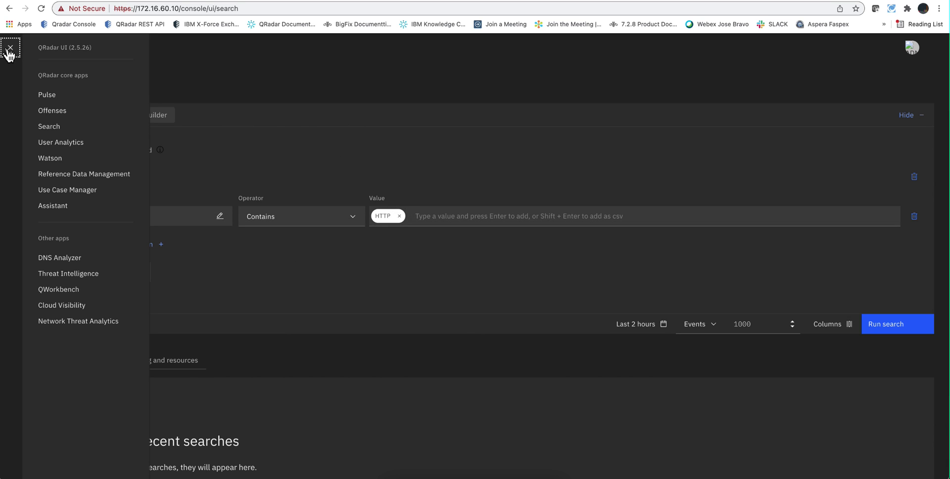
left_click(51, 113)
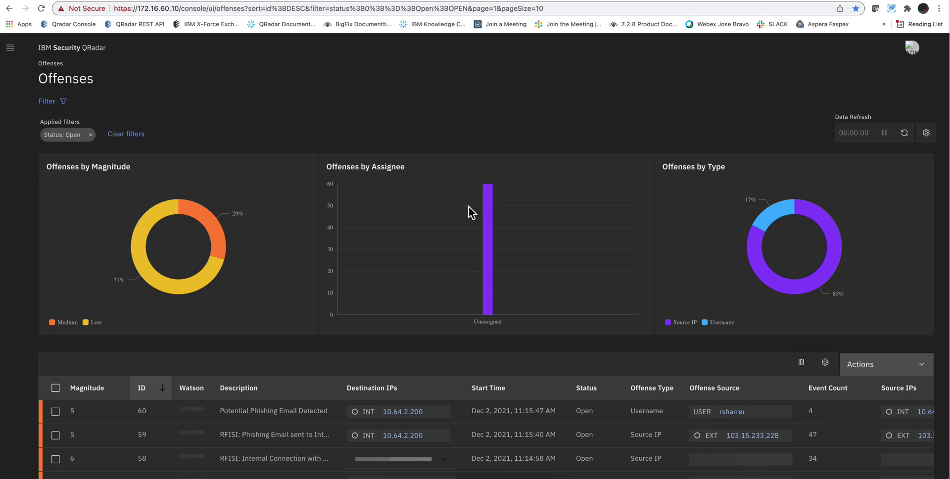
left_click(10, 47)
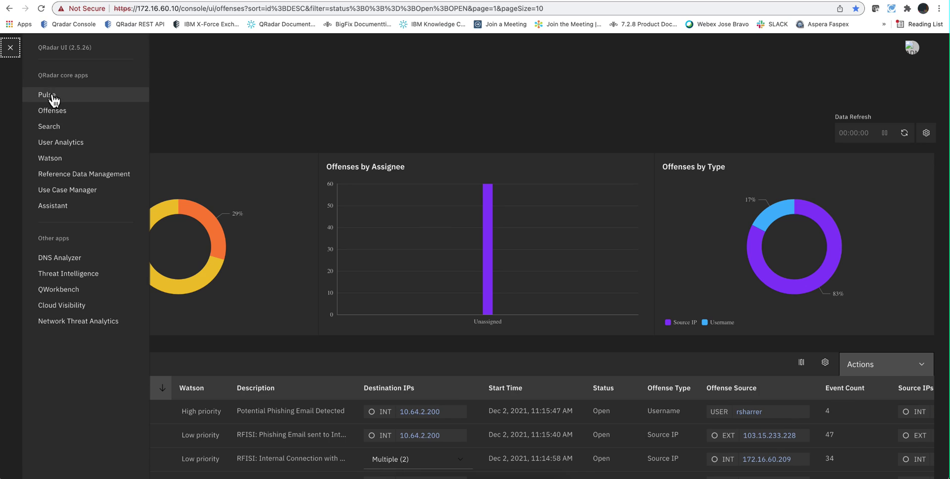
left_click(53, 97)
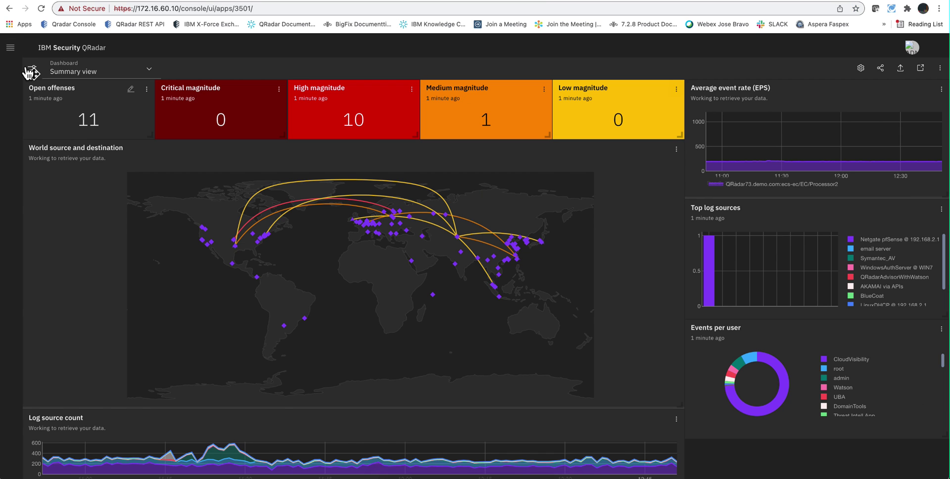
Step: Open offense 52, the botnet command and control connection with a detected virus, from the Offenses list
left_click(11, 48)
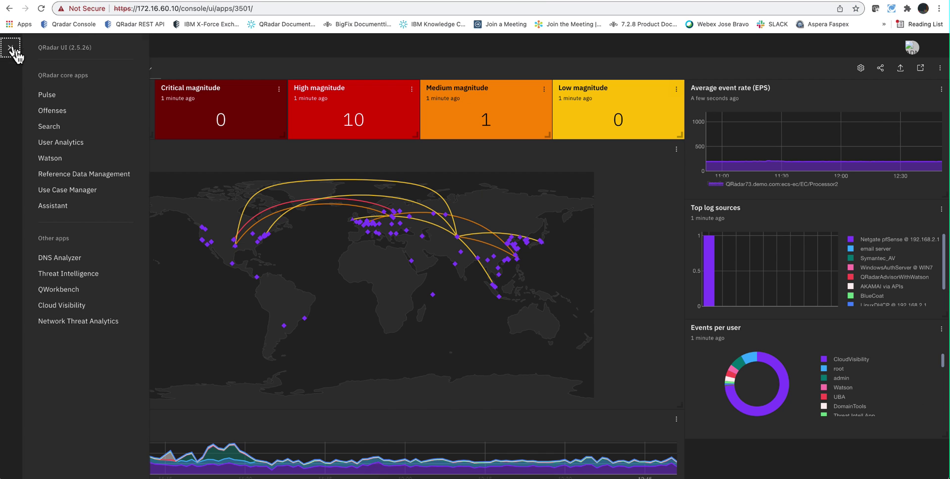
left_click(53, 111)
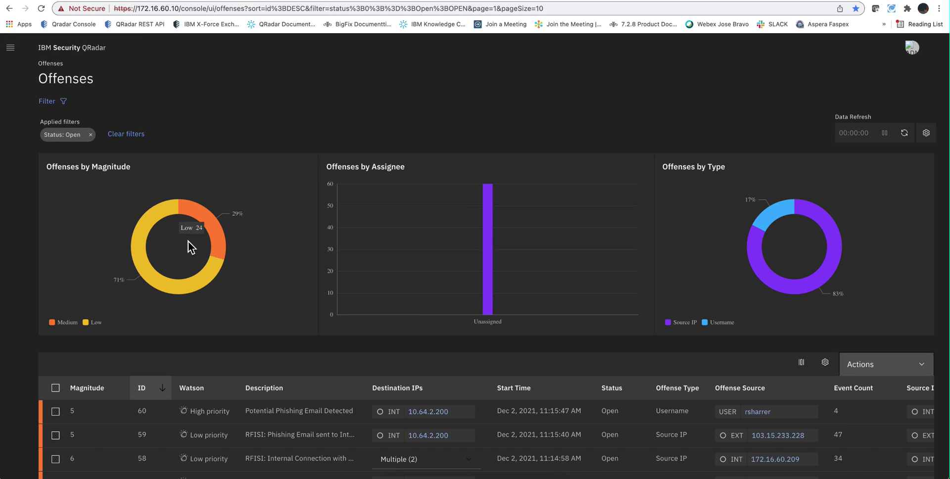
scroll(384, 335, "down", 5)
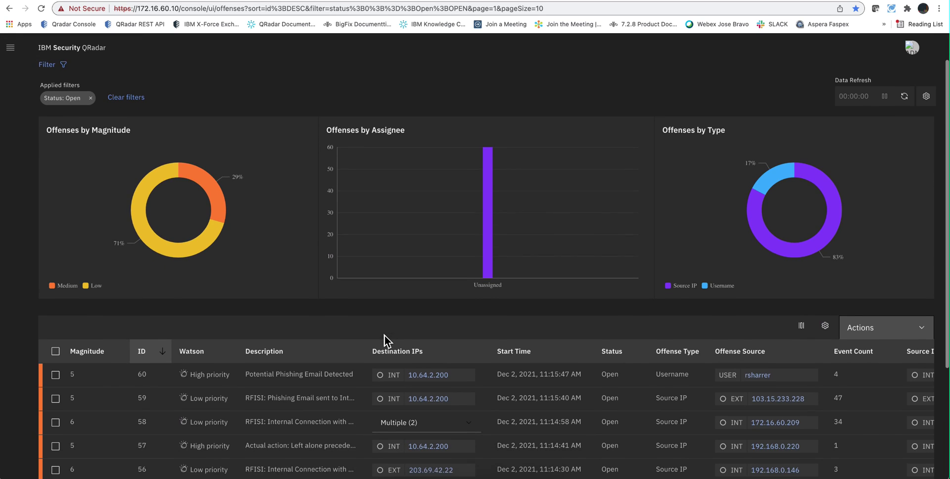
scroll(384, 343, "down", 3)
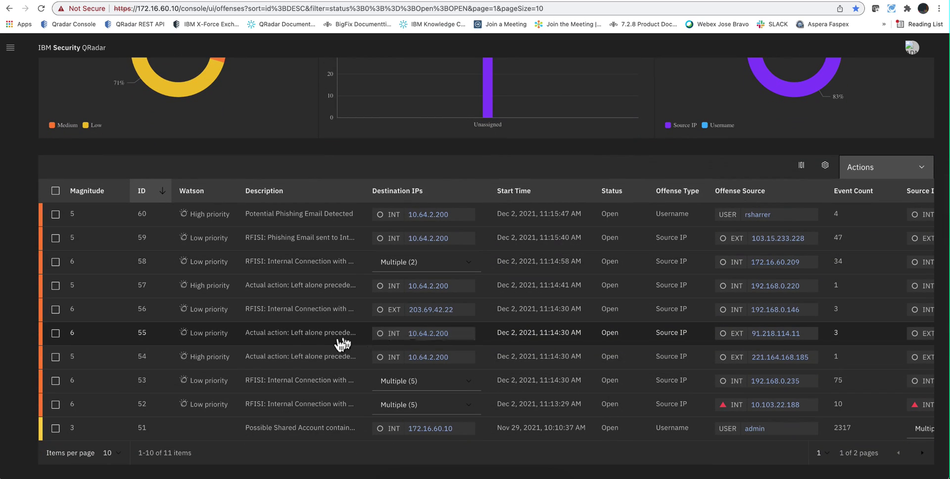
left_click(166, 406)
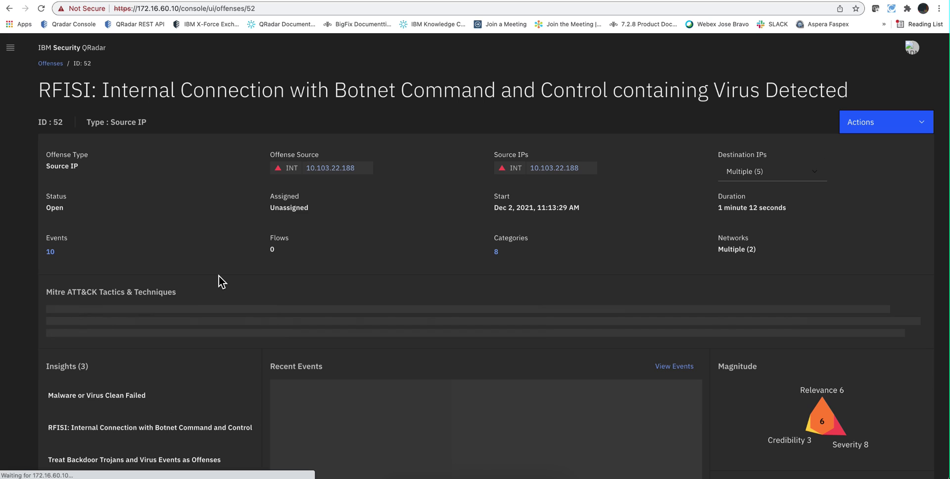
Step: Review offense 52's MITRE ATT&CK tactics, insights, recent events, magnitude and Watson investigation summary
scroll(219, 276, "down", 3)
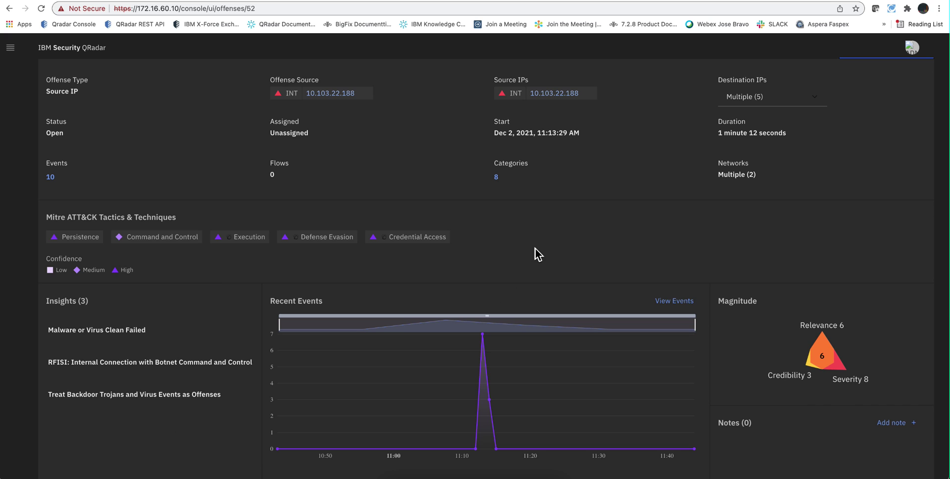
scroll(538, 255, "down", 1)
scroll(538, 254, "down", 5)
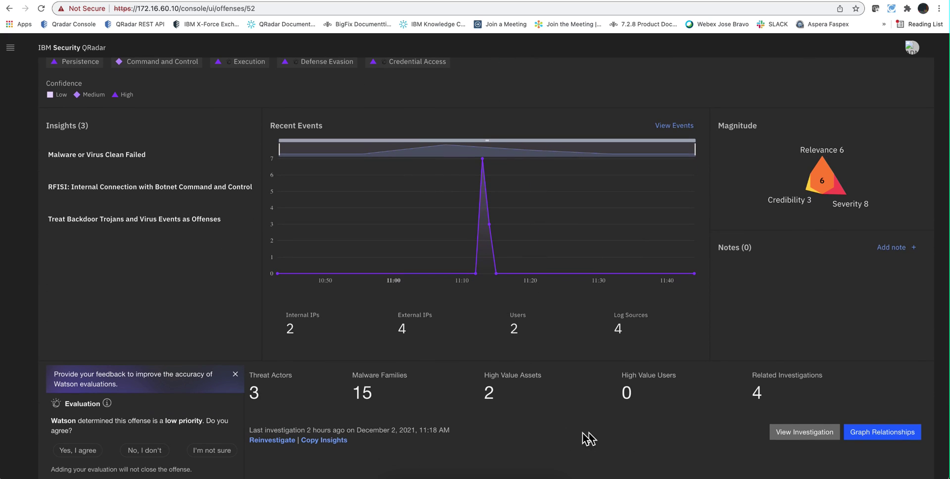
scroll(579, 438, "up", 7)
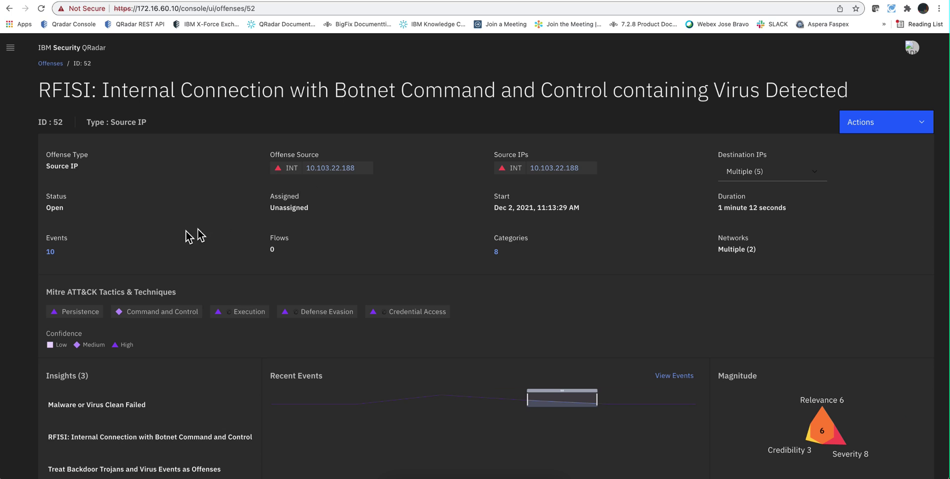
Step: Open the events of offense 52 and check the risk score of destination 10.66.7.45 in the MSSQL login event
left_click(51, 252)
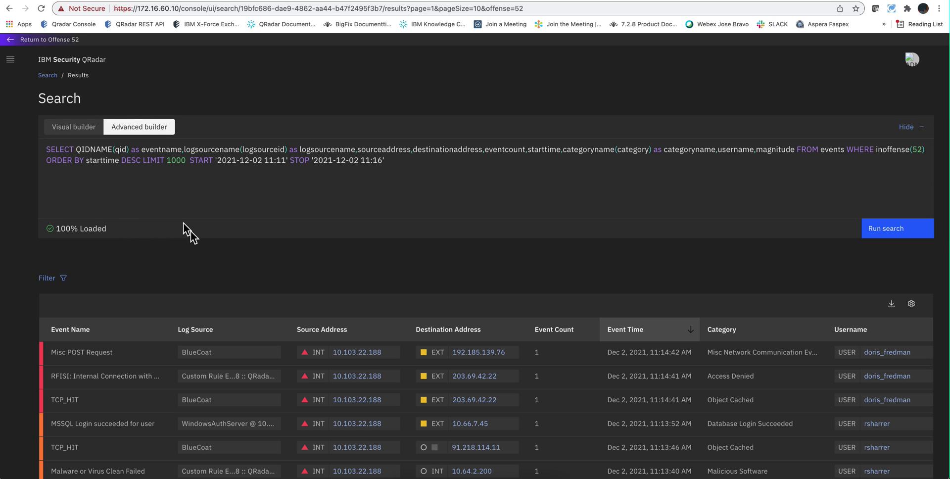
scroll(259, 290, "down", 2)
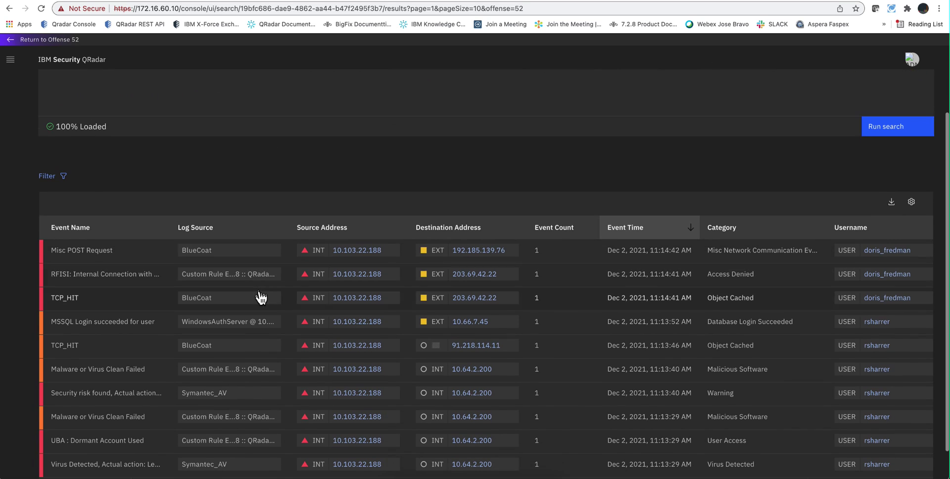
scroll(378, 170, "down", 1)
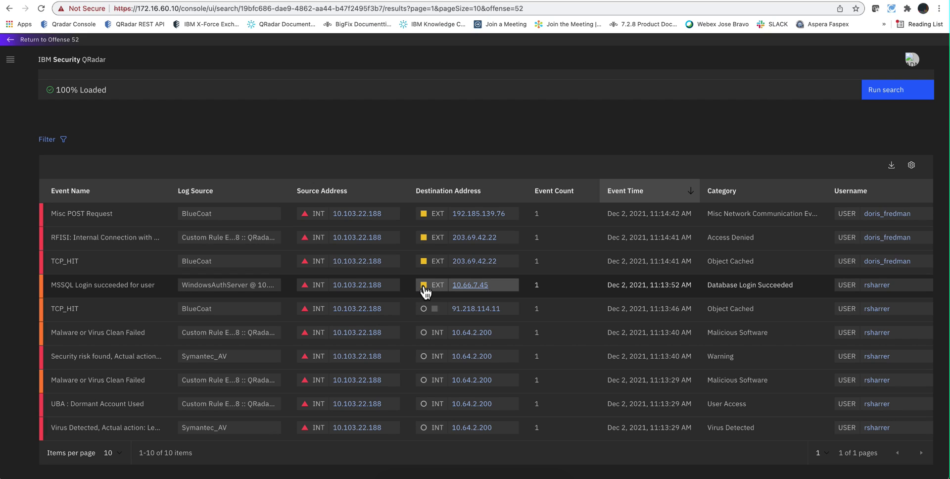
mouse_move(425, 290)
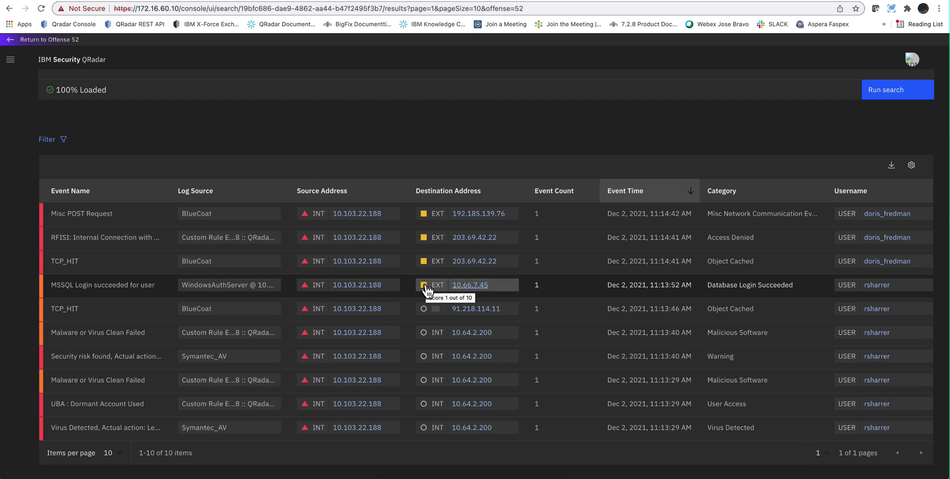
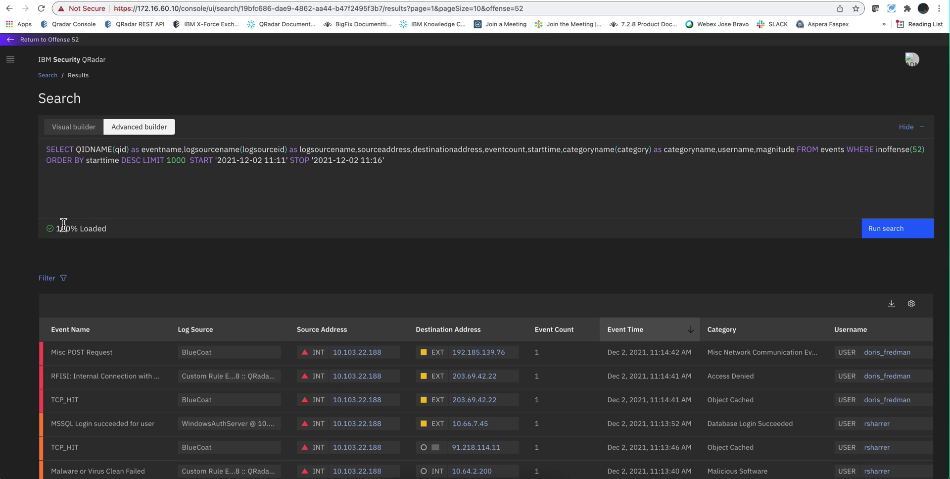
Step: Switch the offense's event search to the Visual builder, discarding the advanced query
left_click(67, 126)
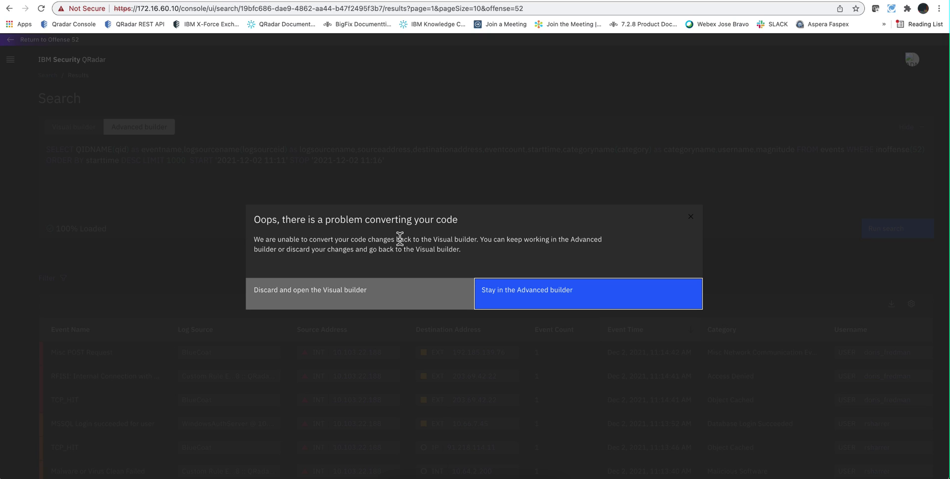
left_click(365, 298)
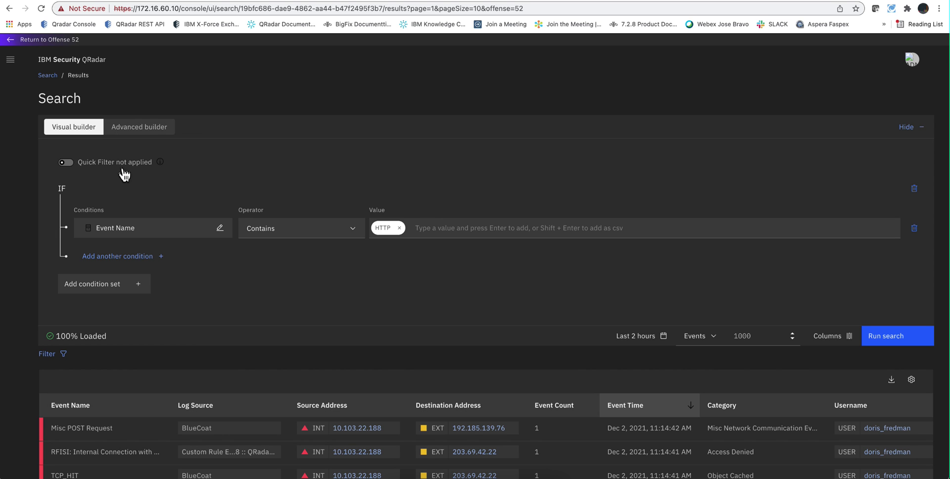
scroll(211, 233, "down", 2)
scroll(212, 234, "up", 5)
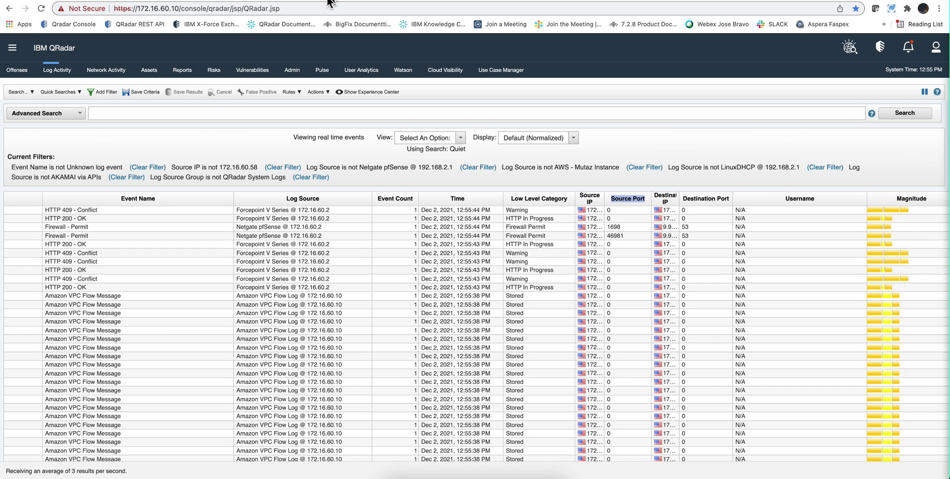
Step: Open a new search in the classic console's Log Activity and examine its columns, search parameters and save options
left_click(28, 94)
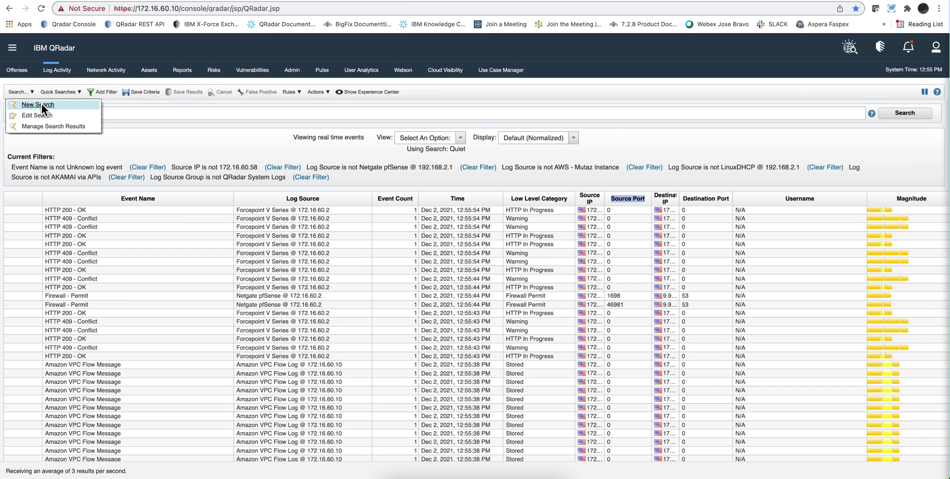
left_click(41, 104)
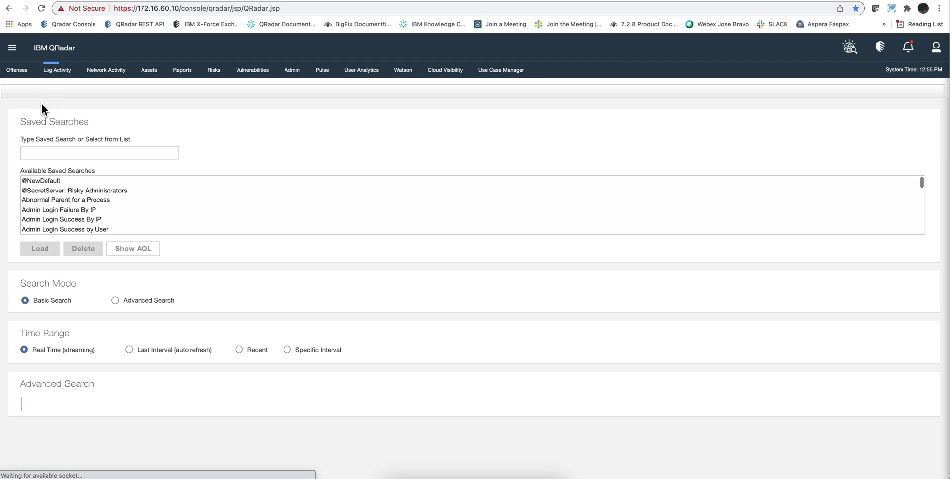
scroll(122, 235, "down", 3)
scroll(274, 292, "down", 6)
scroll(274, 292, "down", 4)
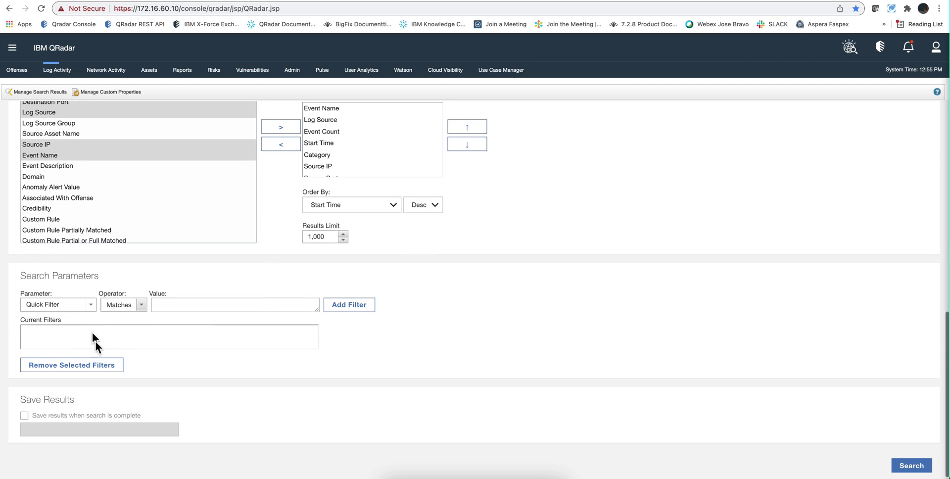
scroll(677, 205, "up", 10)
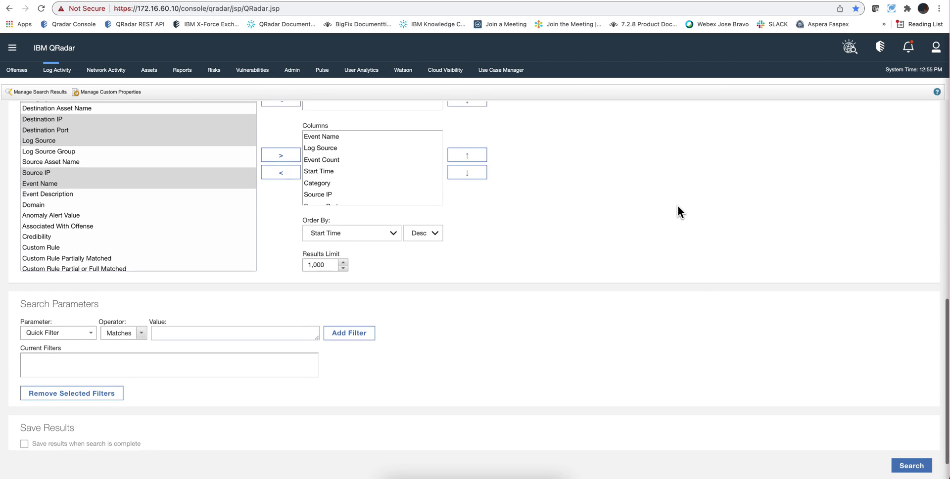
Step: Close the navigation menu over the classic console's Network Activity view and return to the new UI's visual search builder
left_click(395, 1)
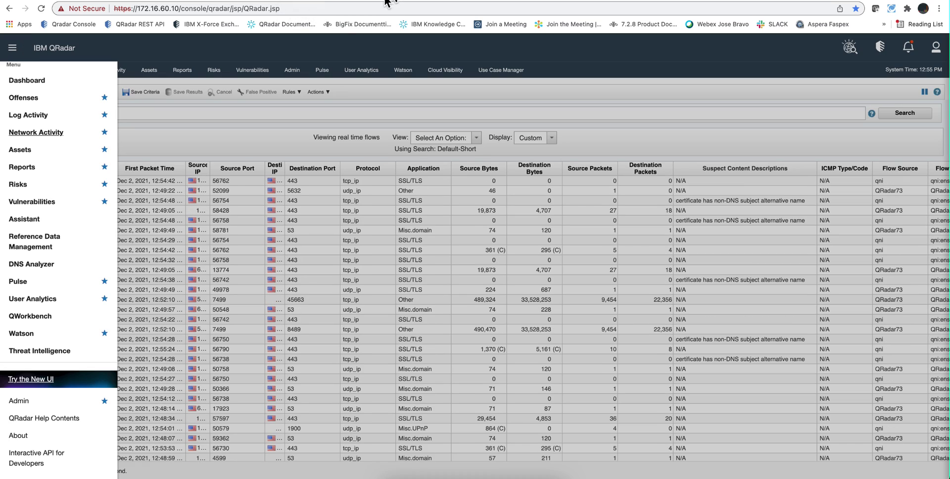
left_click(159, 204)
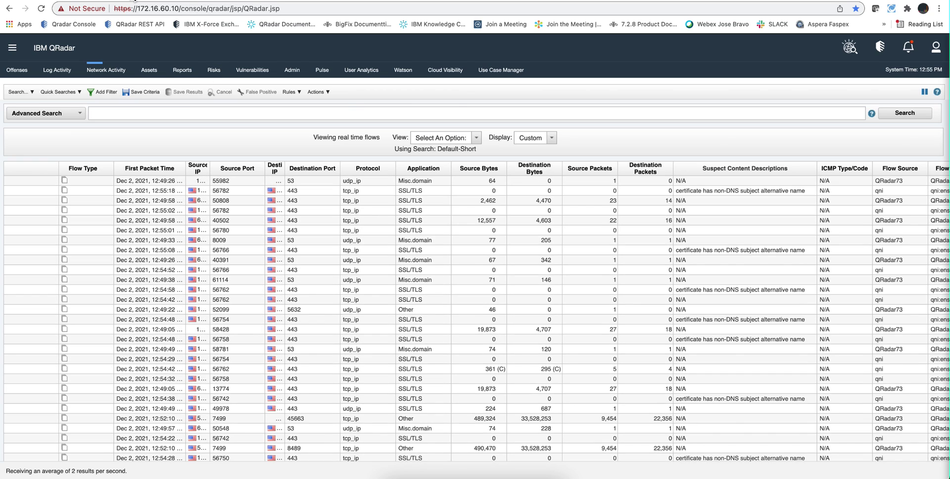
left_click(445, 3)
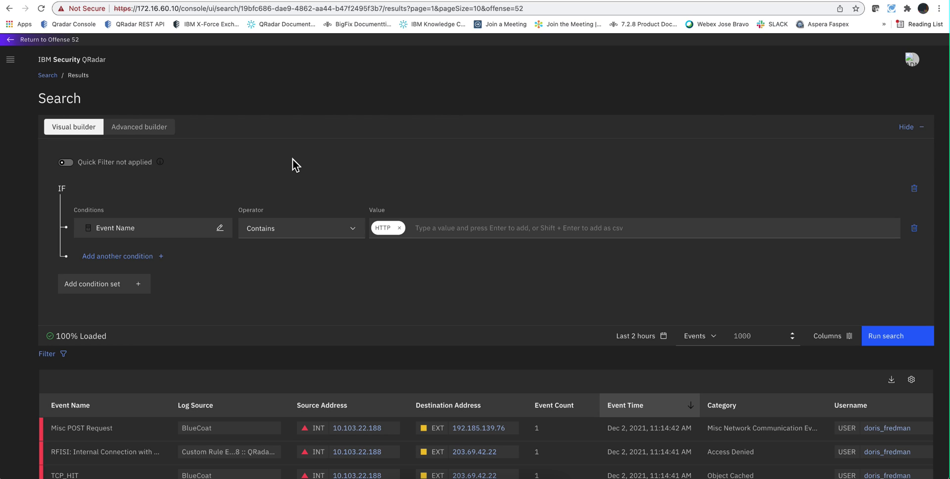
Step: Delete the Event Name contains HTTP condition and add a new condition set using the Event Name parameter
scroll(293, 159, "down", 1)
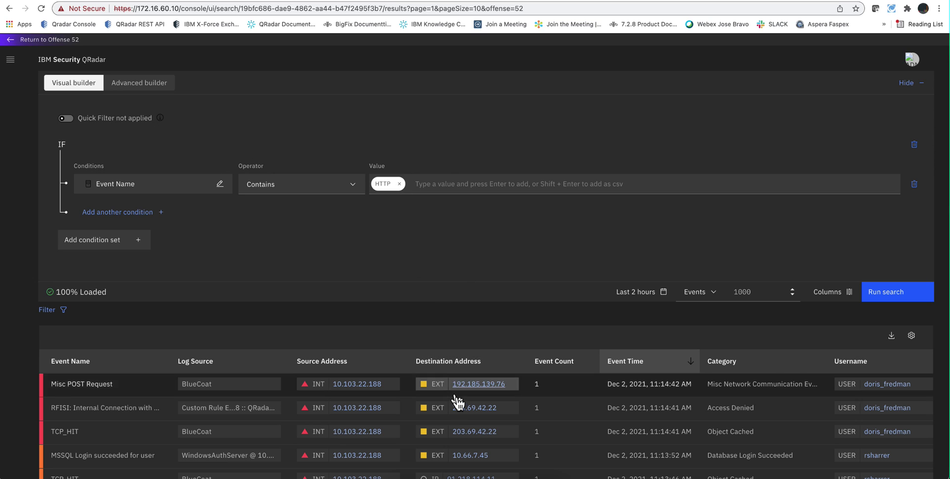
left_click(915, 184)
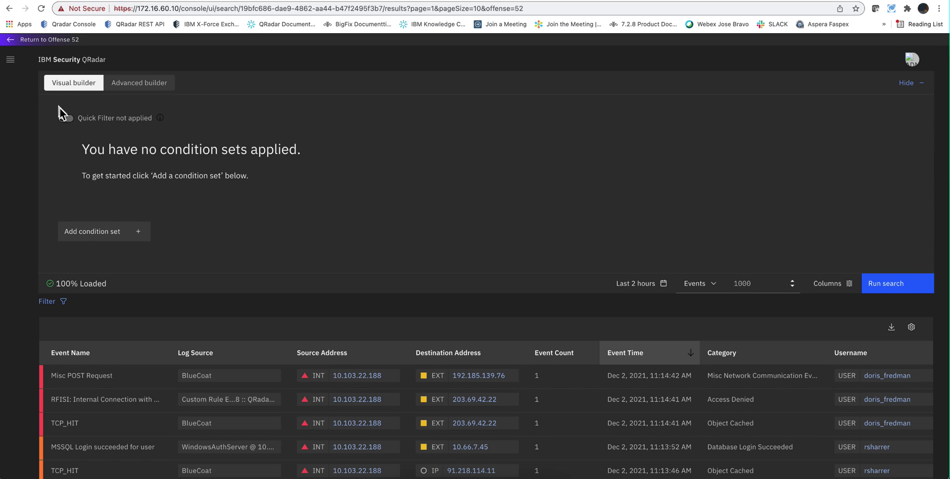
left_click(126, 239)
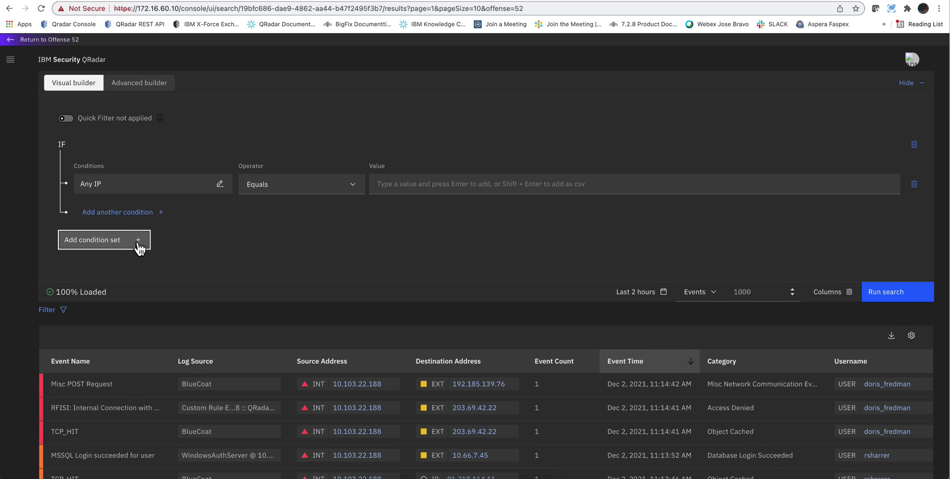
left_click(221, 184)
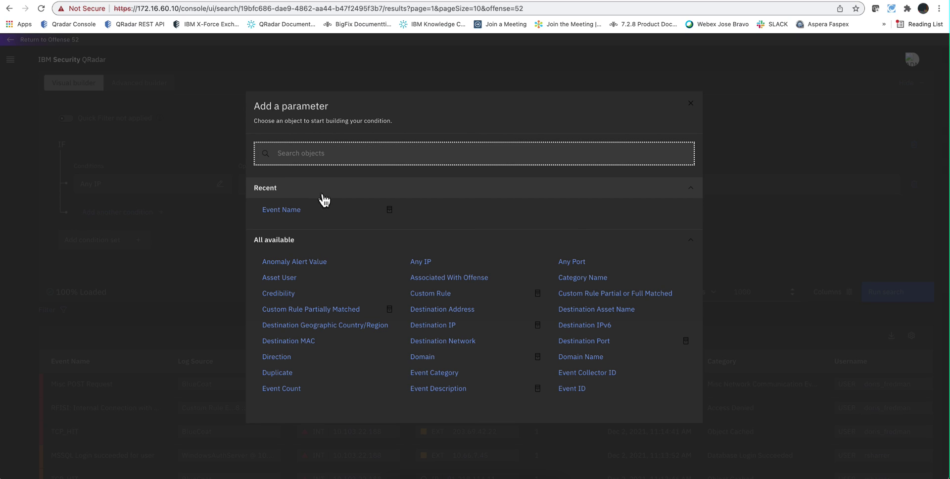
left_click(347, 213)
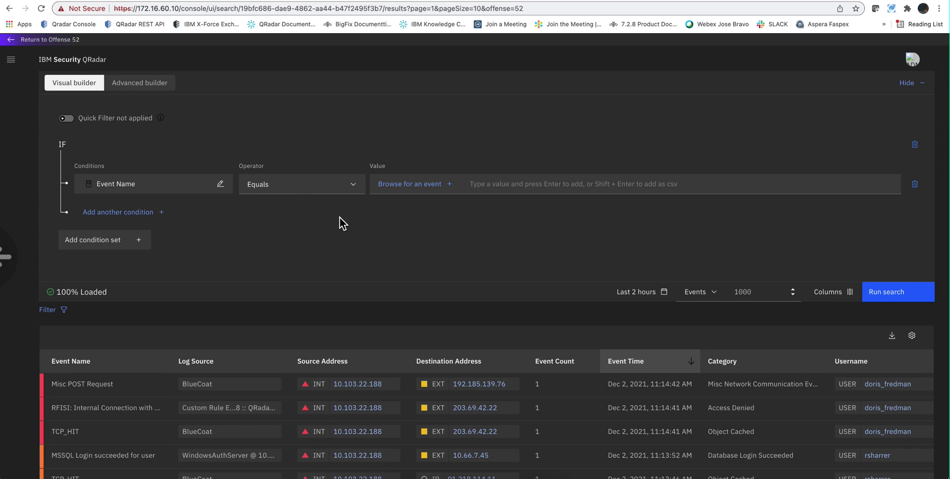
Step: Examine the parameters available for building a condition and check what the marker beside Custom Rule means, leaving the selection as is
left_click(220, 183)
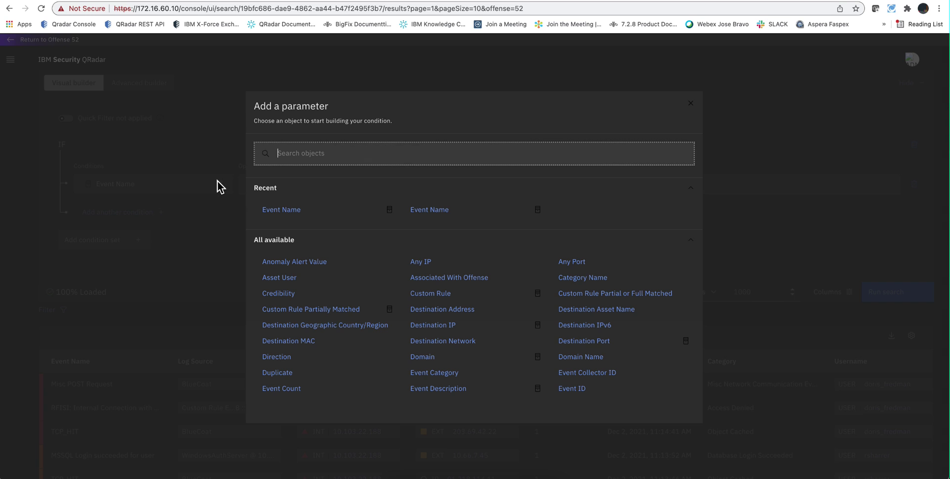
scroll(333, 273, "down", 1)
scroll(334, 272, "down", 10)
scroll(332, 274, "down", 20)
scroll(332, 280, "down", 8)
scroll(331, 280, "up", 12)
scroll(333, 213, "up", 20)
scroll(333, 203, "up", 2)
mouse_move(540, 296)
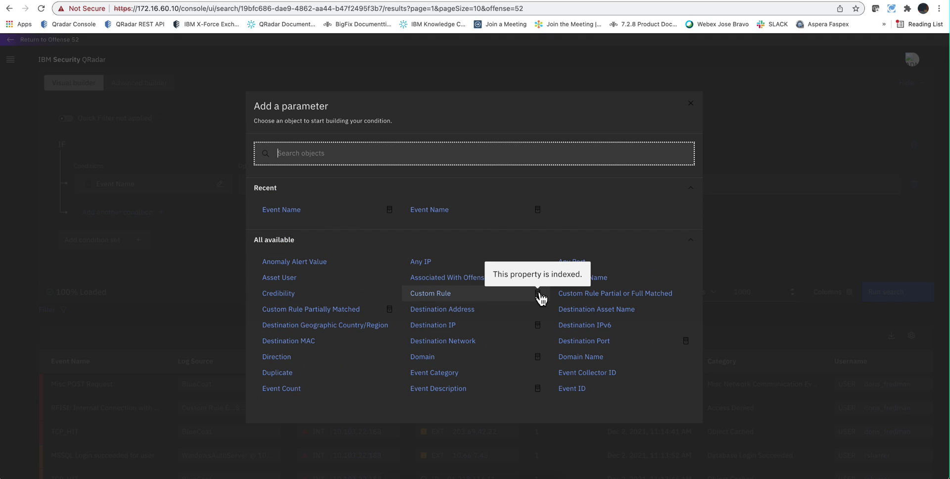
left_click(691, 105)
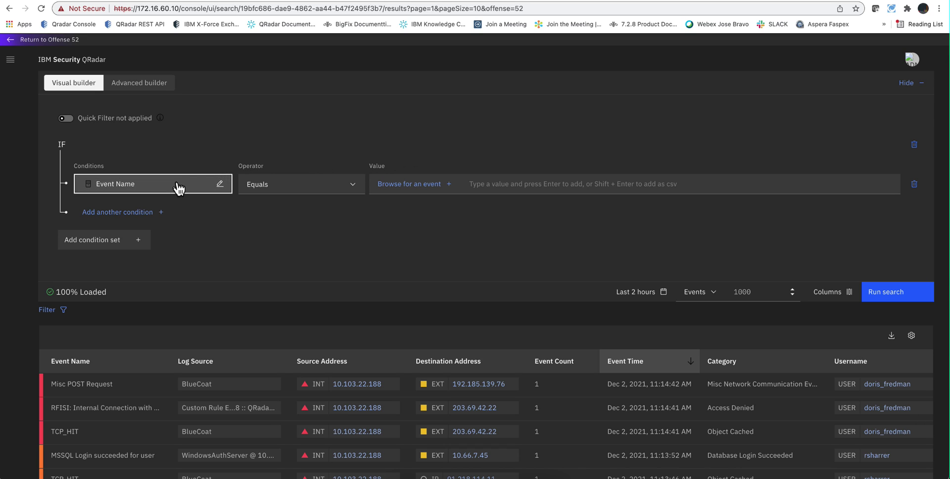
Step: Search the condition parameters for "user" and change the condition's parameter to Username
left_click(220, 186)
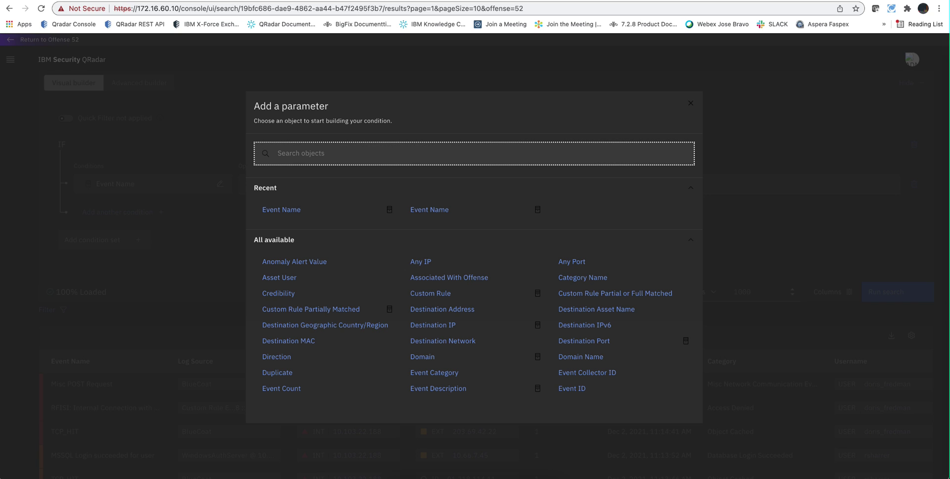
type("user")
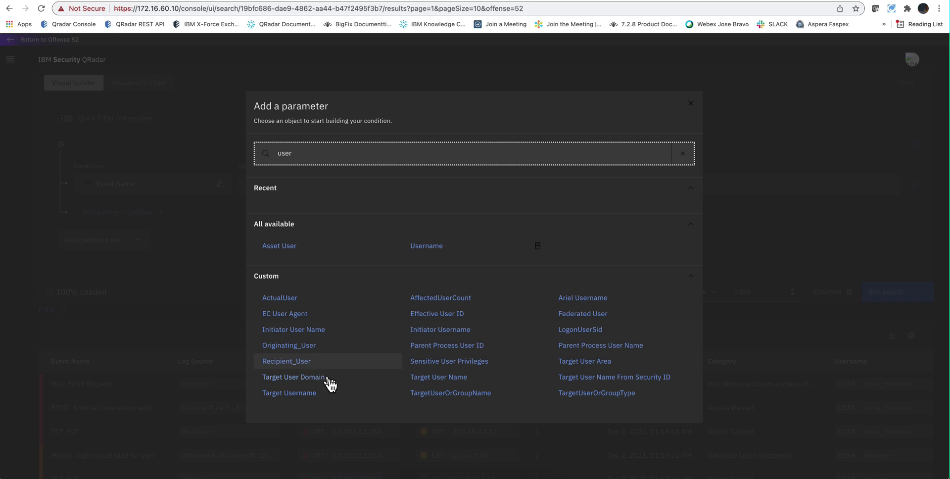
left_click(427, 246)
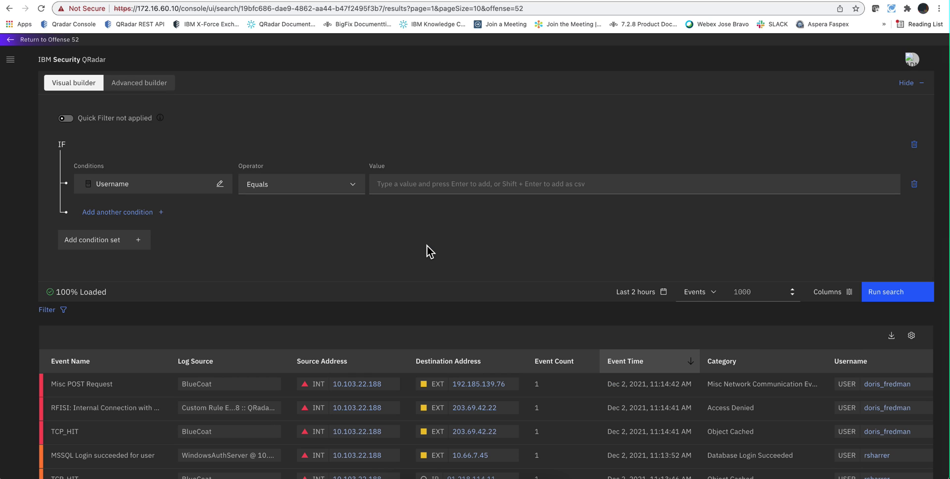
Step: Review the operators for the Username condition, set it to Contains, and add a partial username as the value
left_click(355, 190)
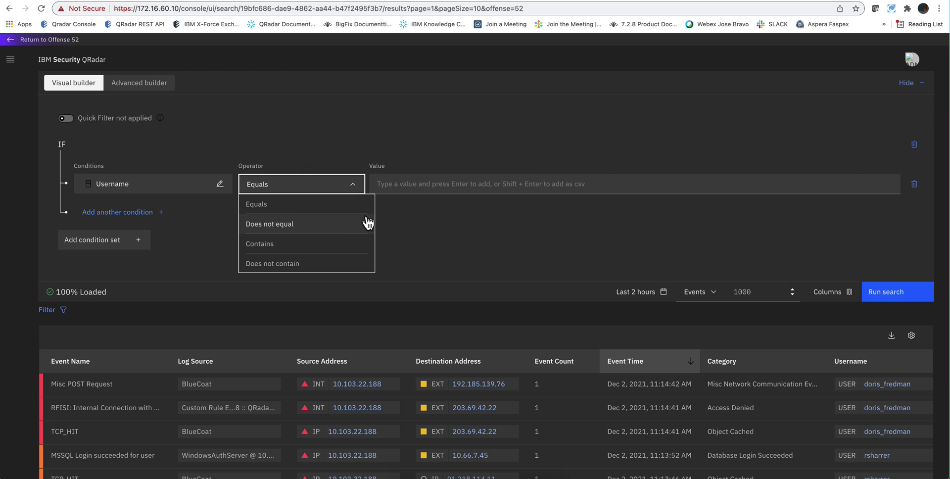
scroll(356, 221, "down", 3)
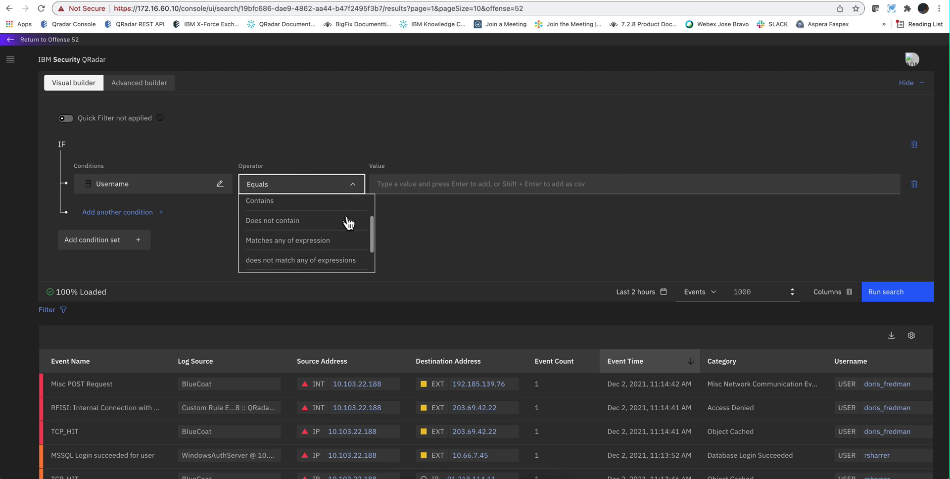
scroll(349, 223, "down", 1)
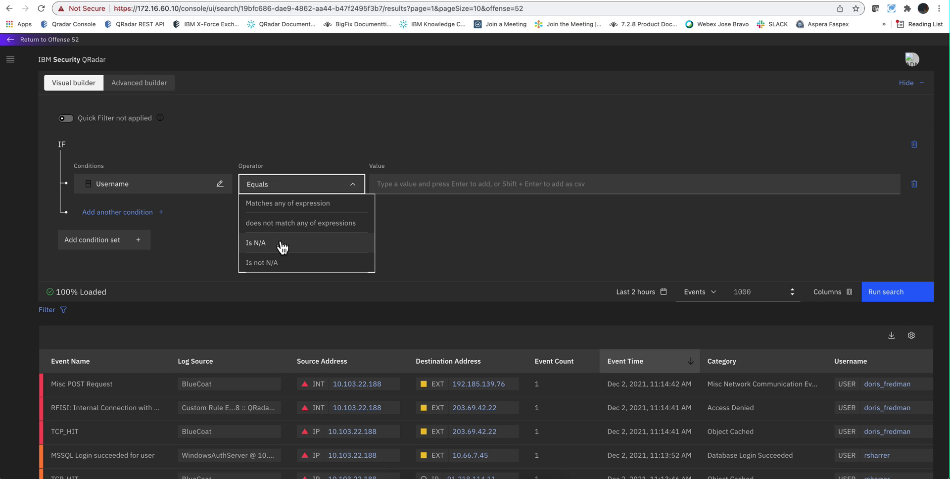
scroll(282, 248, "up", 2)
scroll(282, 246, "up", 3)
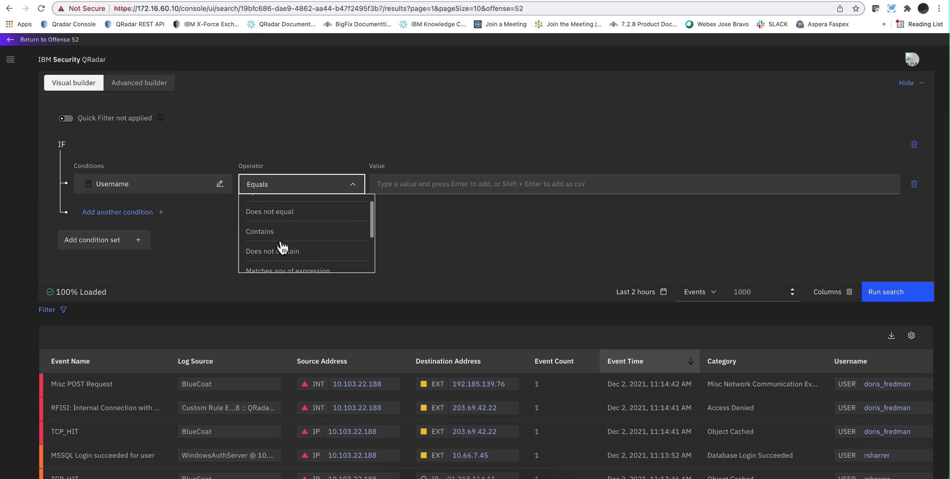
scroll(282, 246, "down", 4)
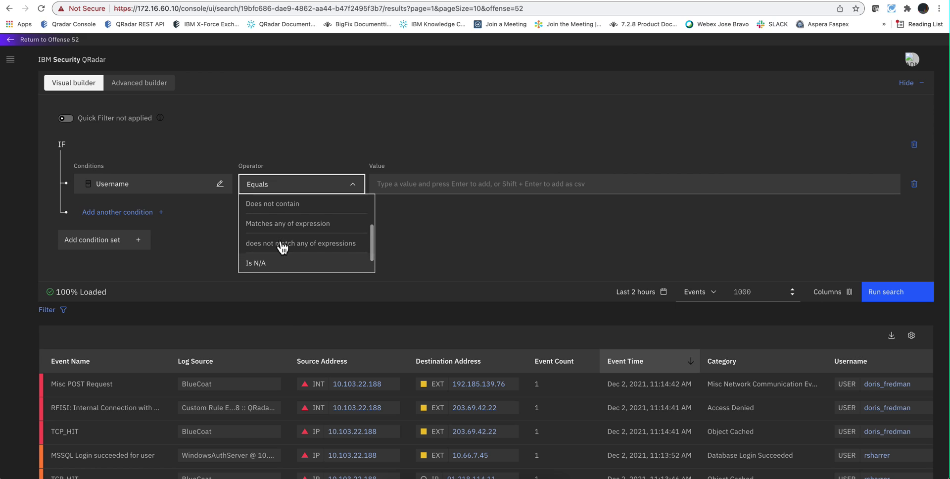
scroll(282, 246, "up", 4)
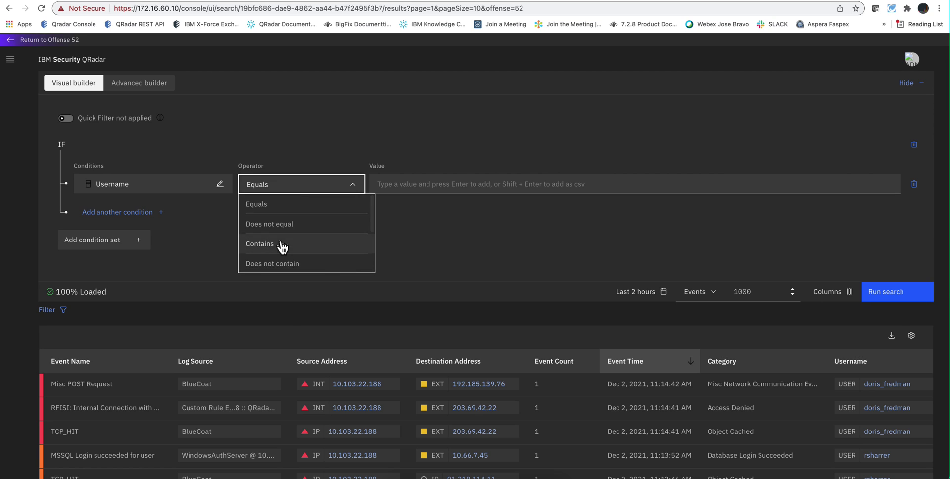
left_click(301, 248)
left_click(399, 187)
type("rsha")
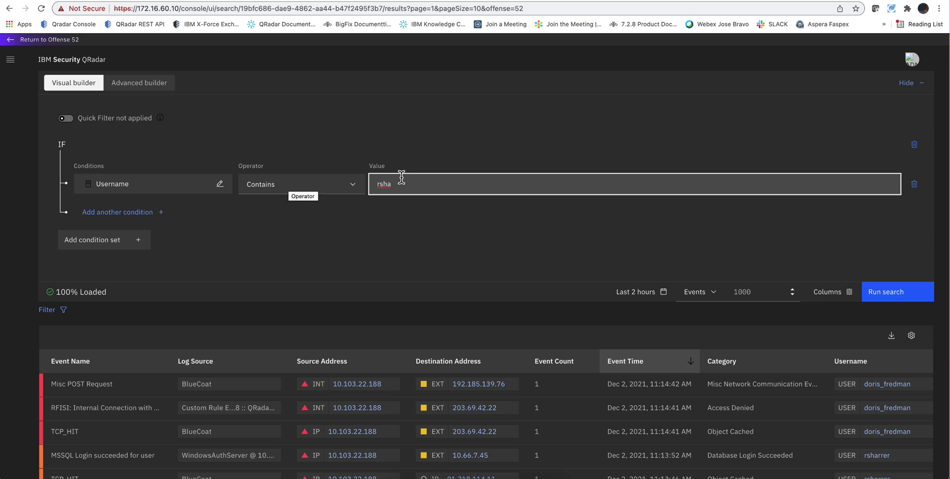
key("Return")
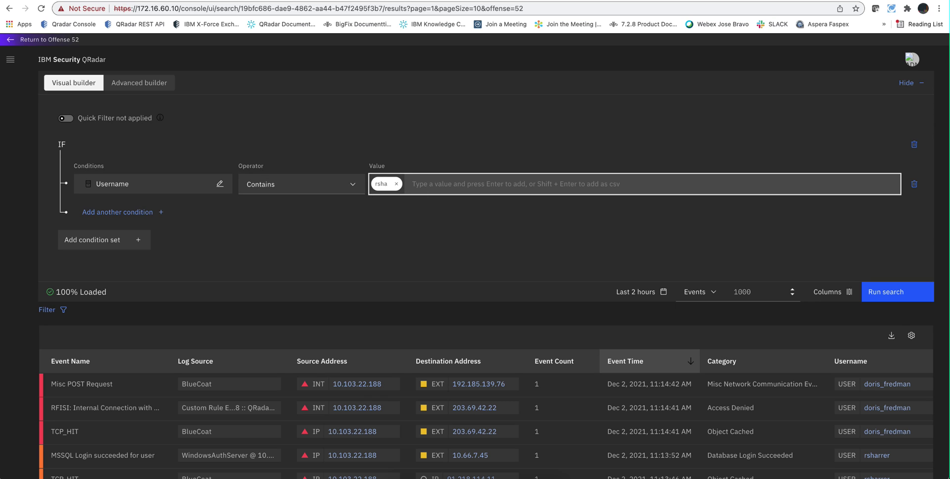
Step: Try a second username value in the condition, remove it, and run the search with the first value only
type("kathy")
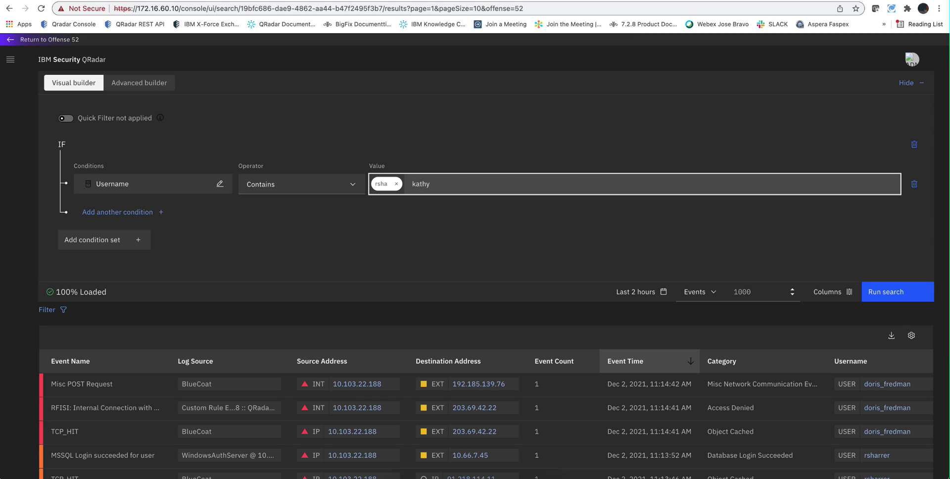
key("Return")
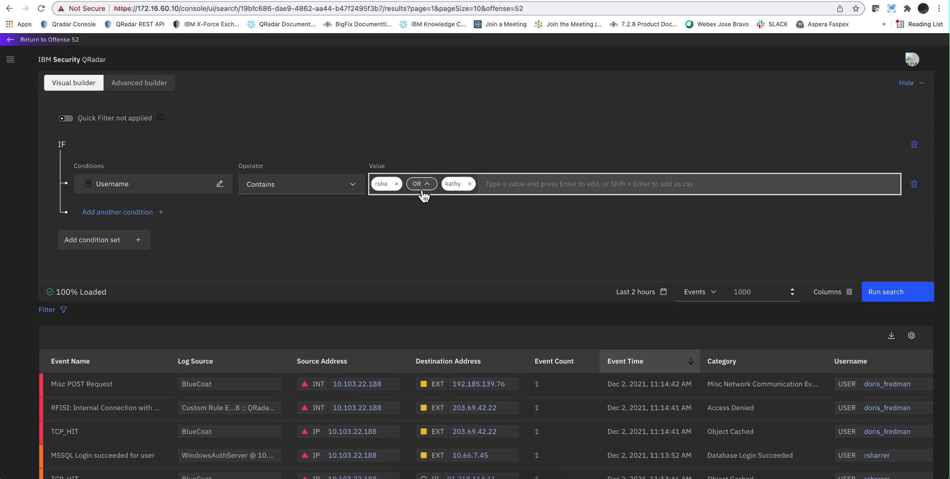
left_click(470, 184)
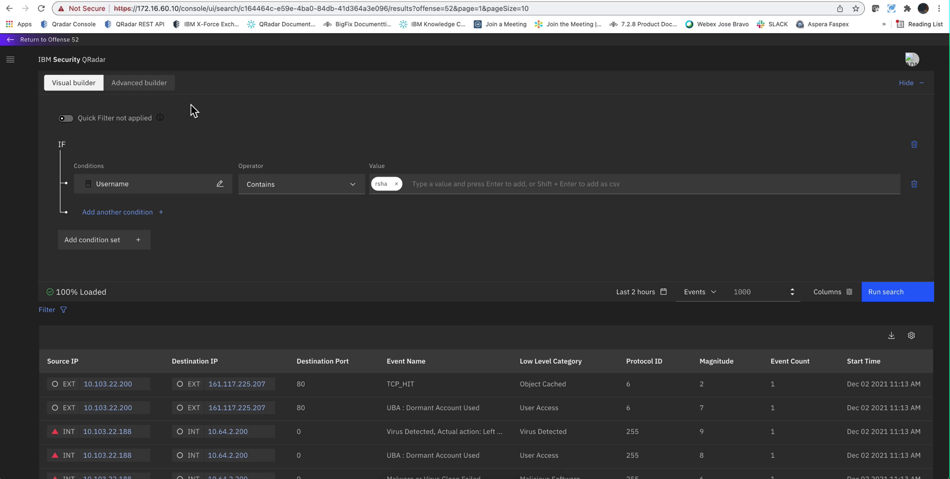
Step: View the generated query in the Advanced builder, highlight its ILIKE operator, and return to the Visual builder
left_click(147, 86)
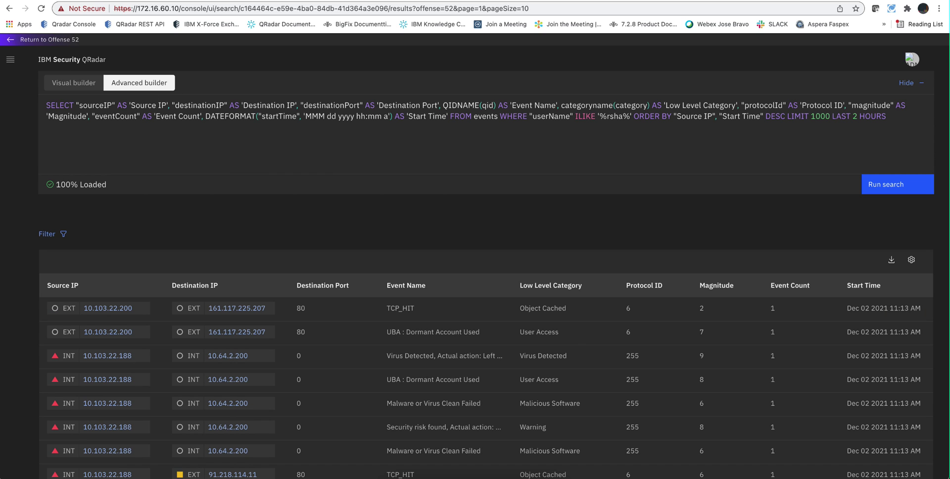
left_click_drag(575, 117, 600, 116)
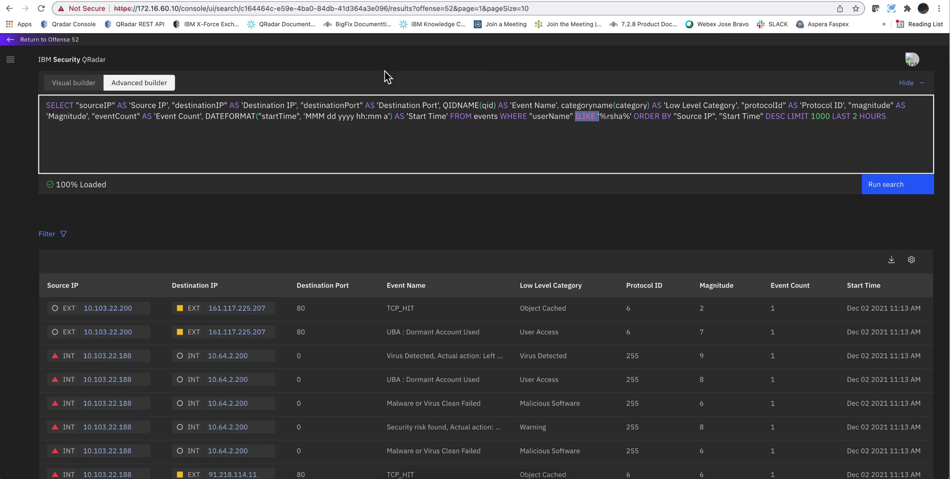
left_click(57, 91)
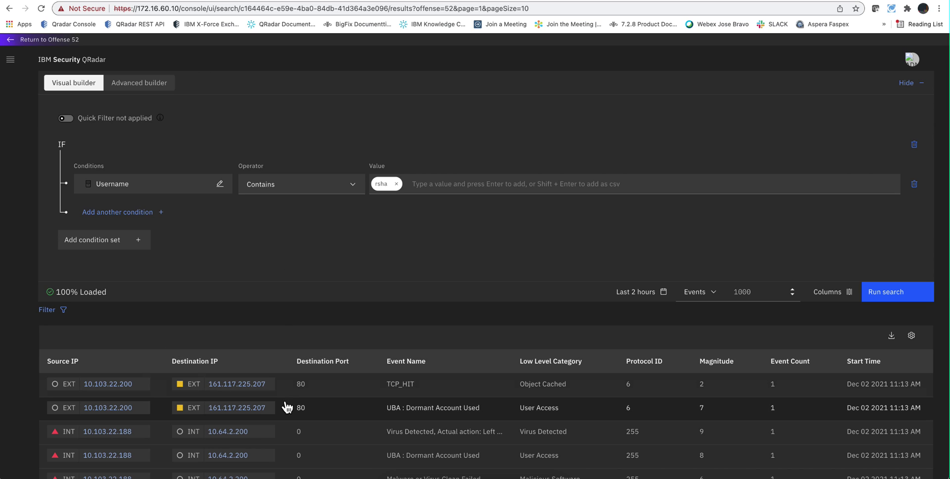
Step: Copy destination IP 161.117.225.207 from the results and add it as a second condition, Destination IP Equals 161.117.225.207
right_click(233, 413)
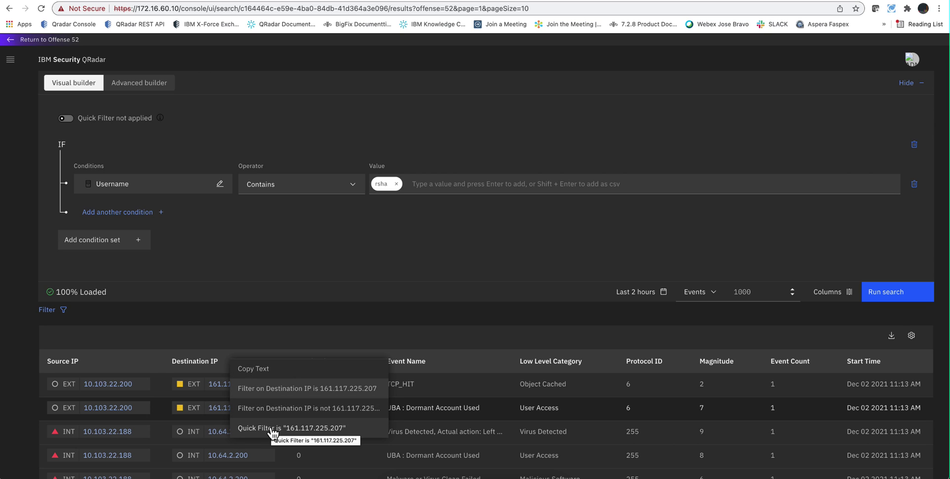
left_click(264, 371)
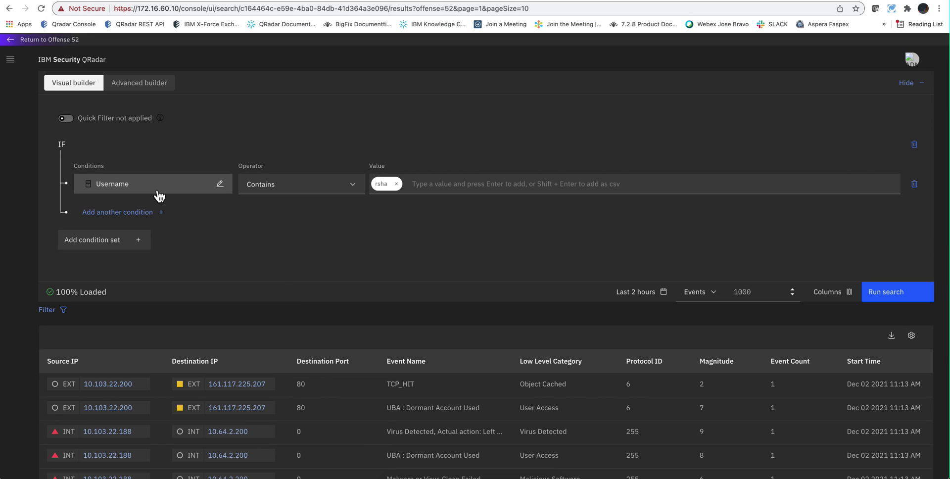
left_click(128, 214)
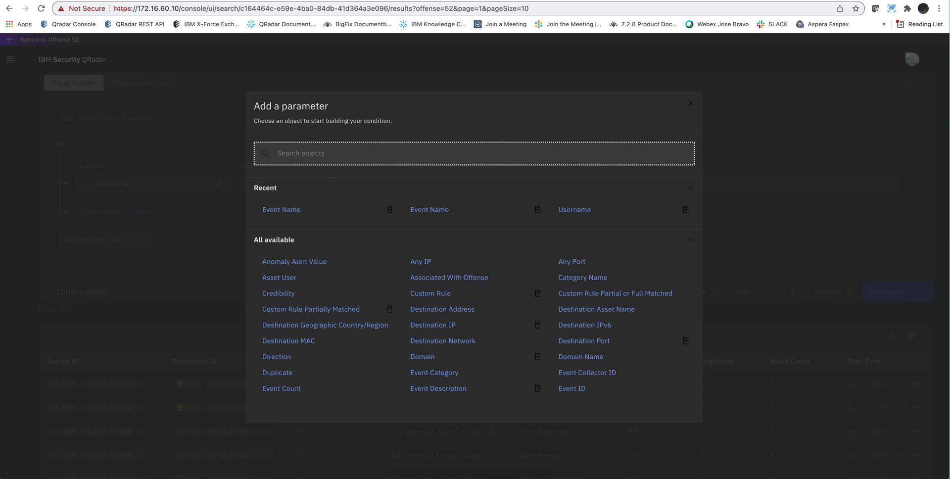
type("destina")
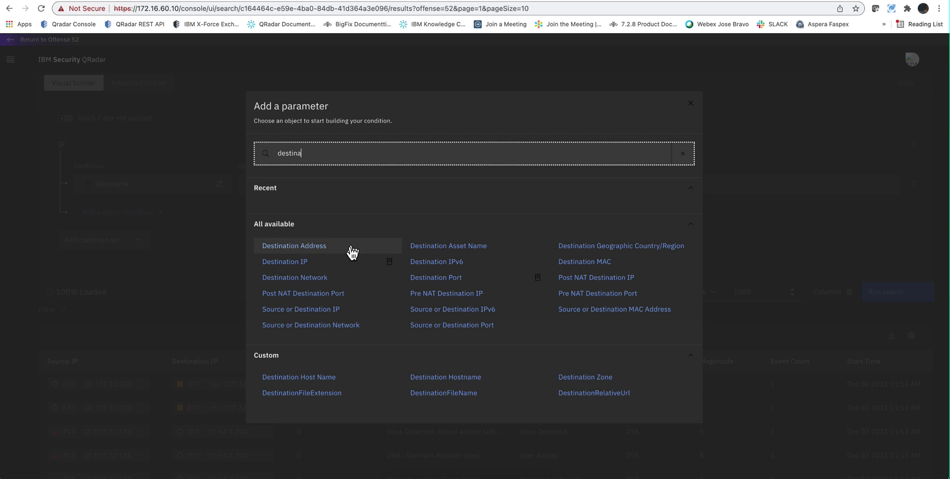
left_click(282, 262)
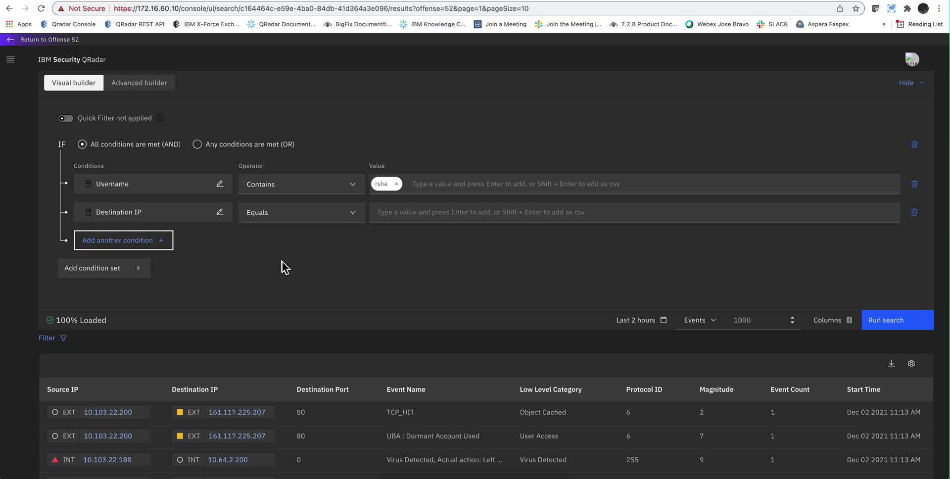
left_click(391, 211)
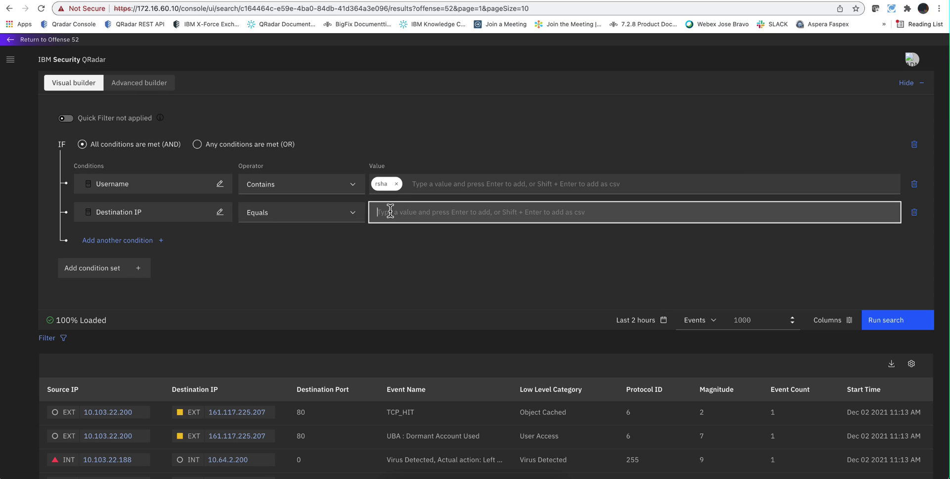
type("161.117.225.207")
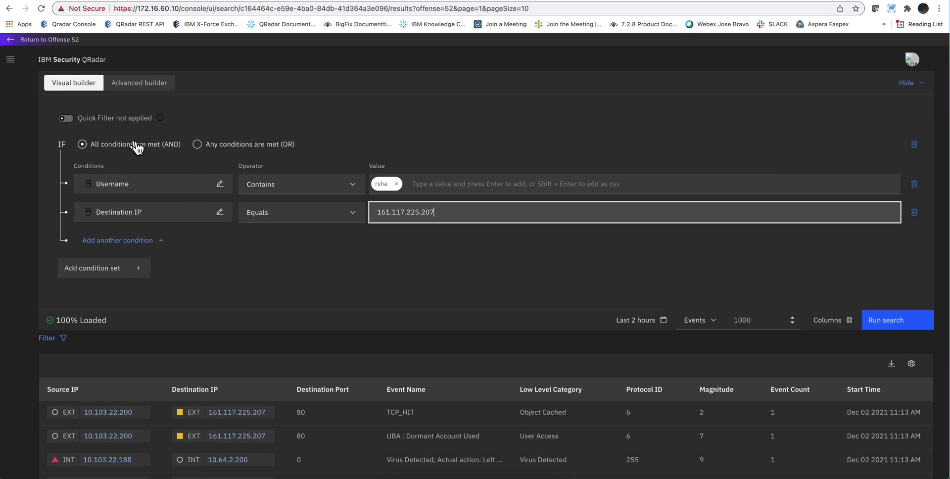
Step: Try combining the conditions with OR, set them back to All conditions are met (AND), and run the search
left_click(198, 144)
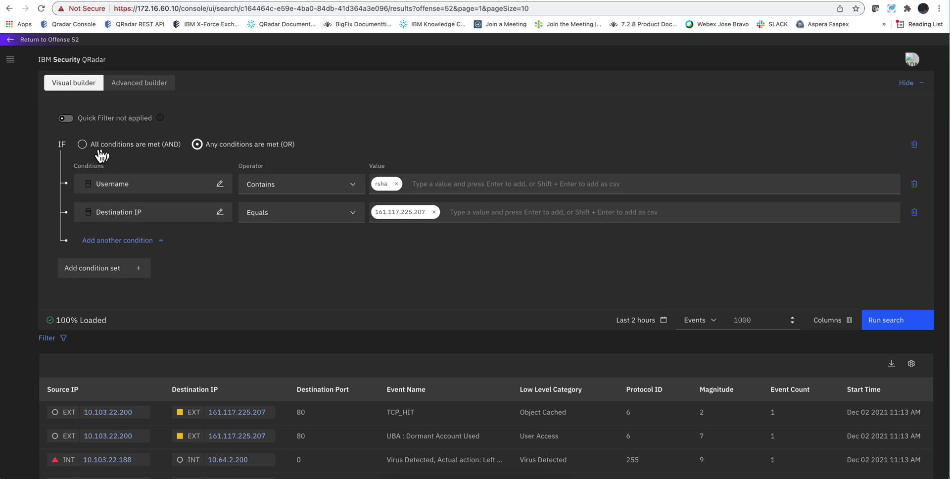
left_click(83, 145)
left_click(886, 323)
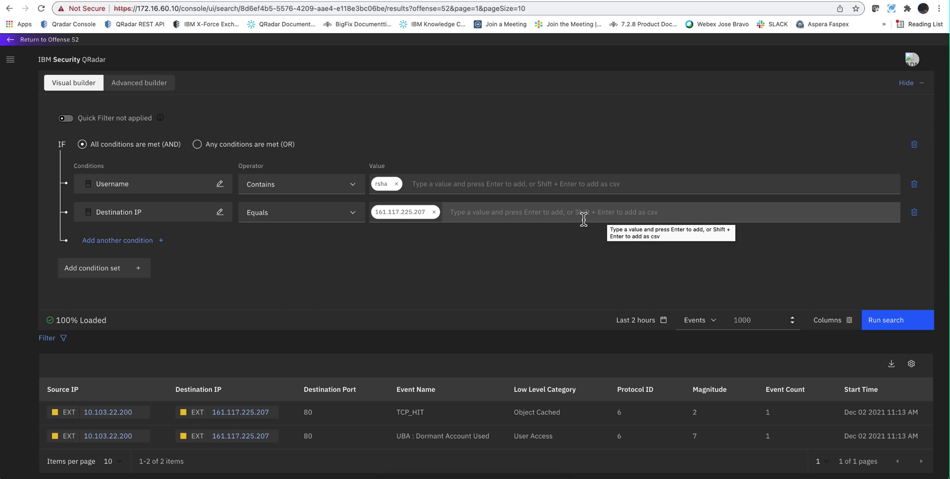
left_click(469, 212)
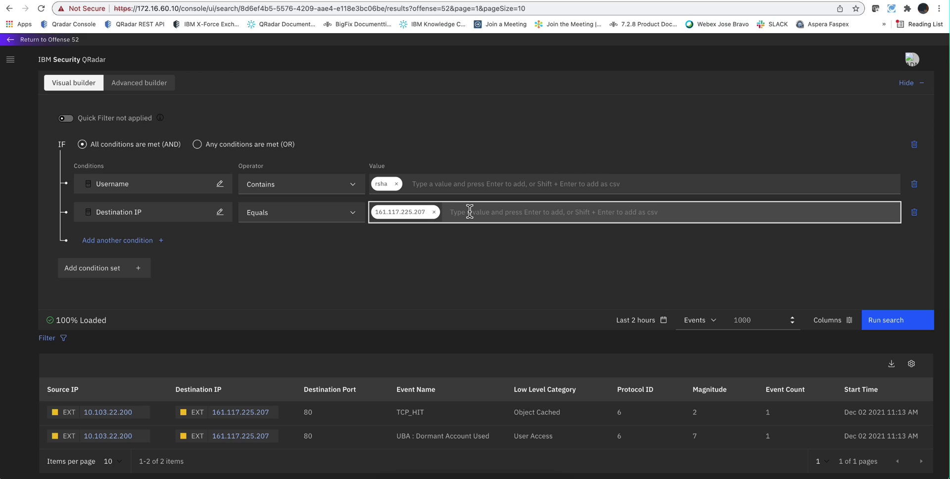
Step: Try adding 1.1.1.1 and 9.9.9.9 as comma-separated values of the Destination IP condition, and remove both again
type("1.1")
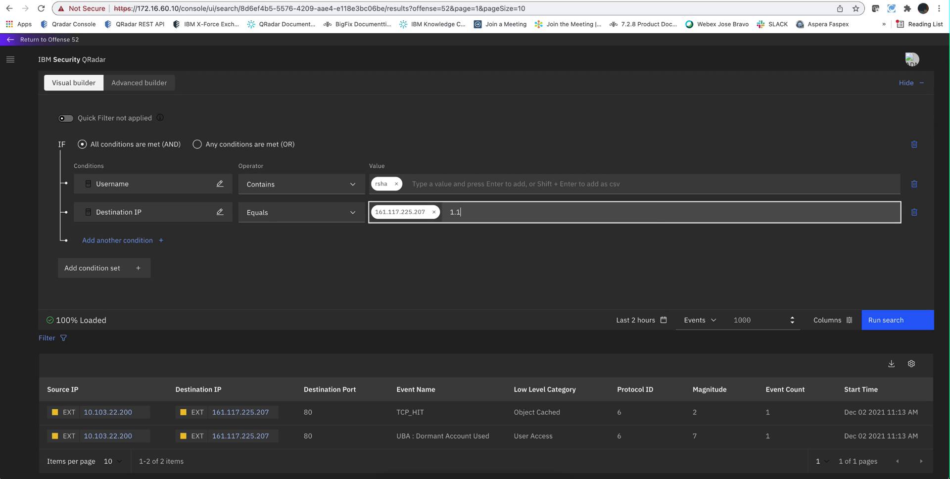
type(".1.1,9.9.9.9")
key("shift+Return")
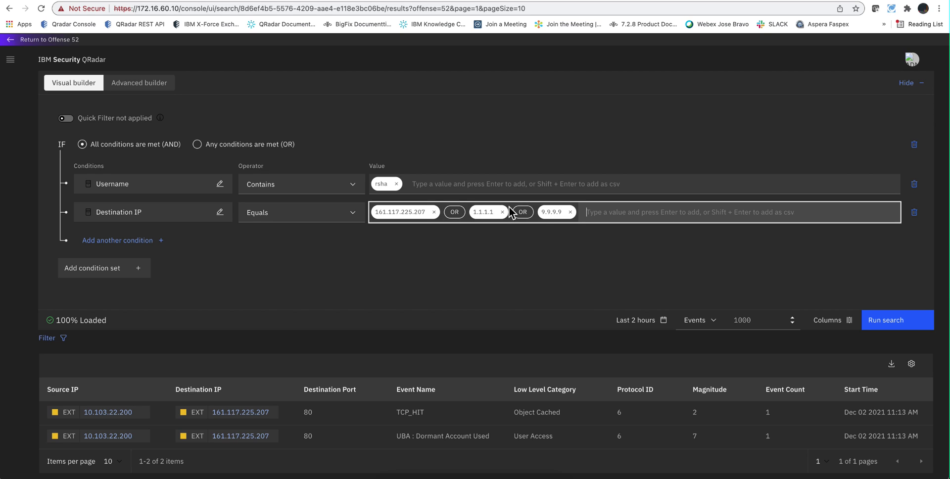
left_click(570, 212)
left_click(503, 212)
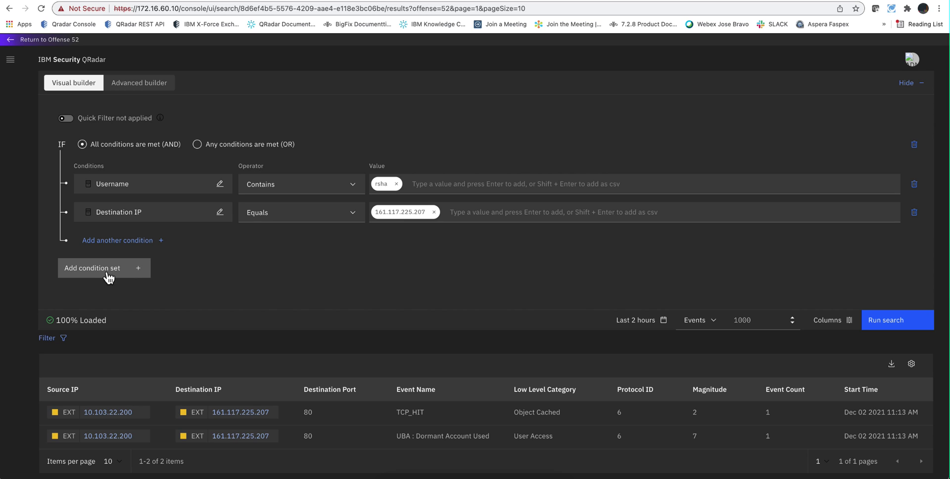
Step: Add a second condition set with Event Name Contains DNS, joined by OR, and run the search
left_click(136, 270)
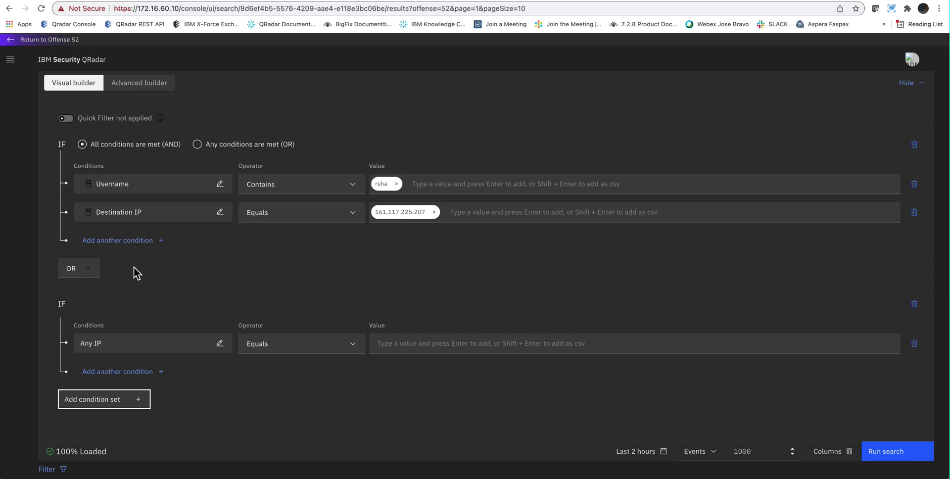
left_click(108, 349)
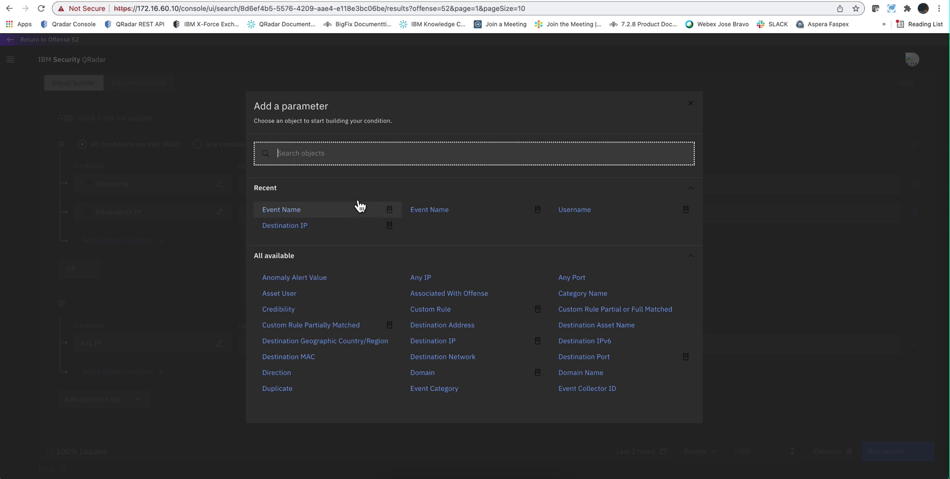
left_click(281, 210)
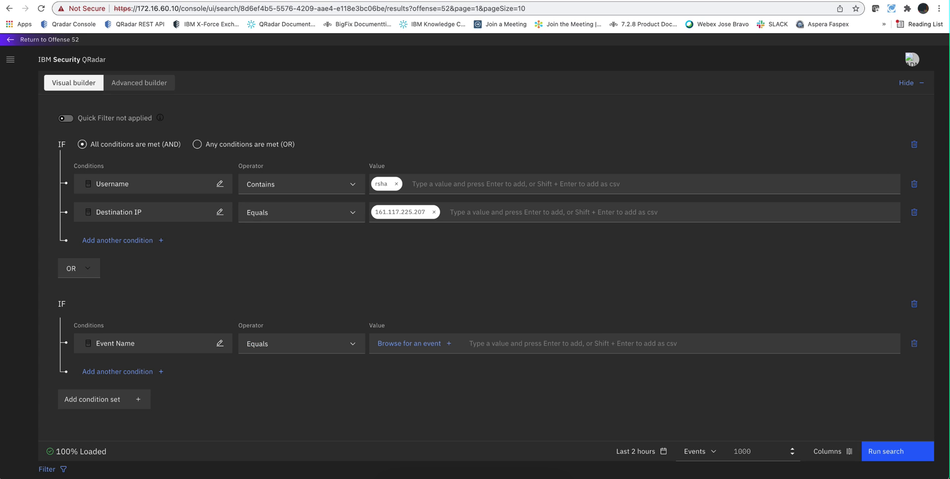
left_click(292, 346)
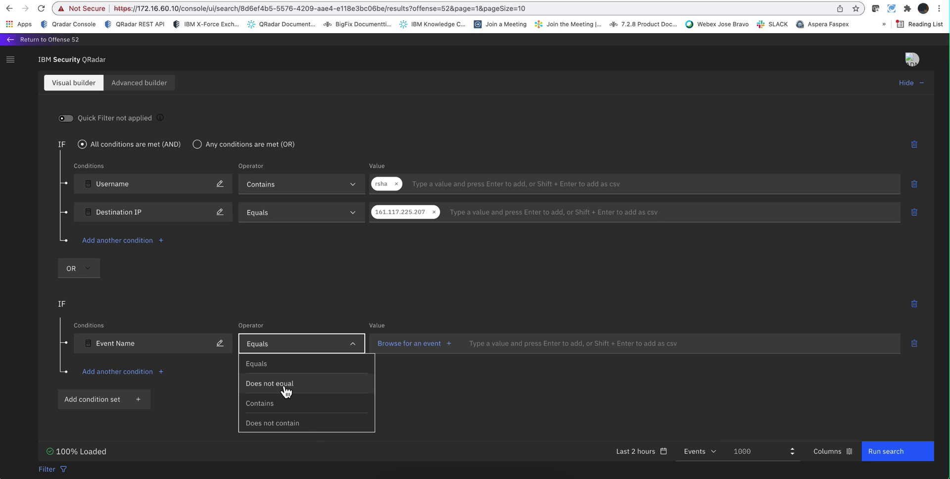
left_click(284, 404)
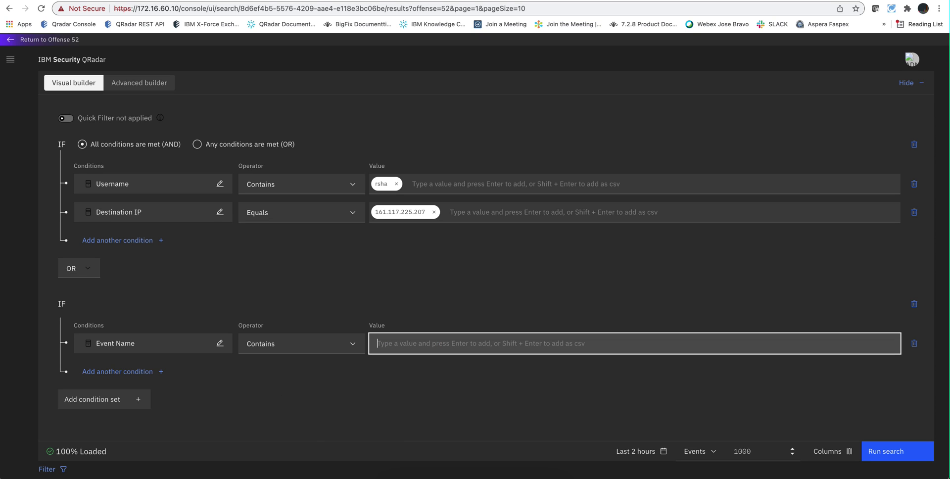
type("DNS")
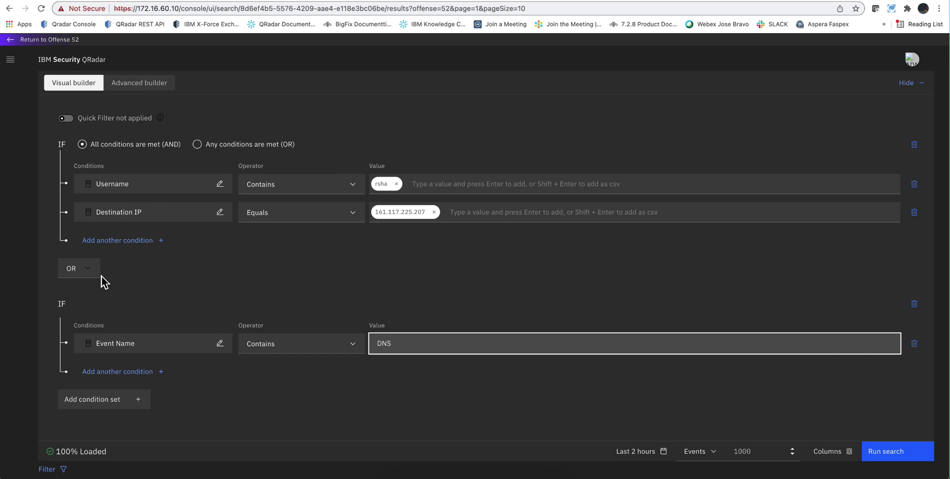
left_click(897, 456)
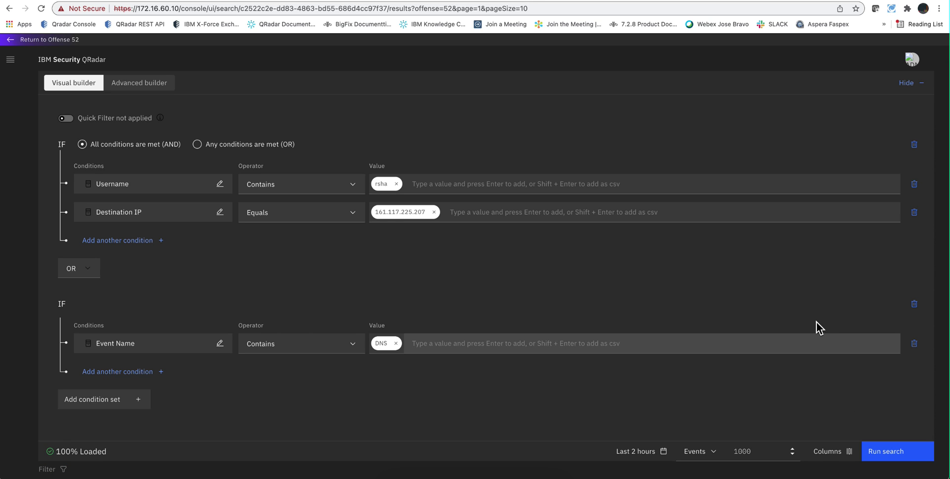
scroll(803, 320, "down", 5)
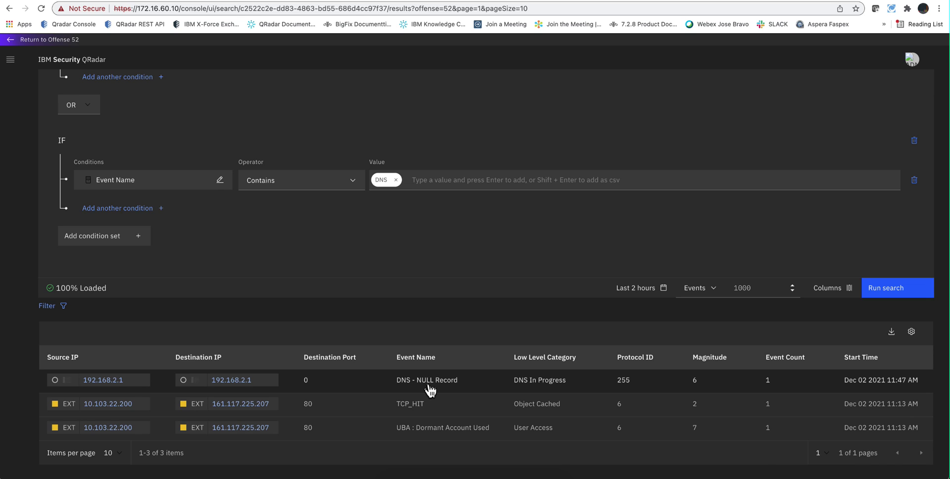
Step: Check the OR operator between the condition sets and view the generated query in the Advanced builder, returning to the Visual builder
scroll(428, 387, "up", 2)
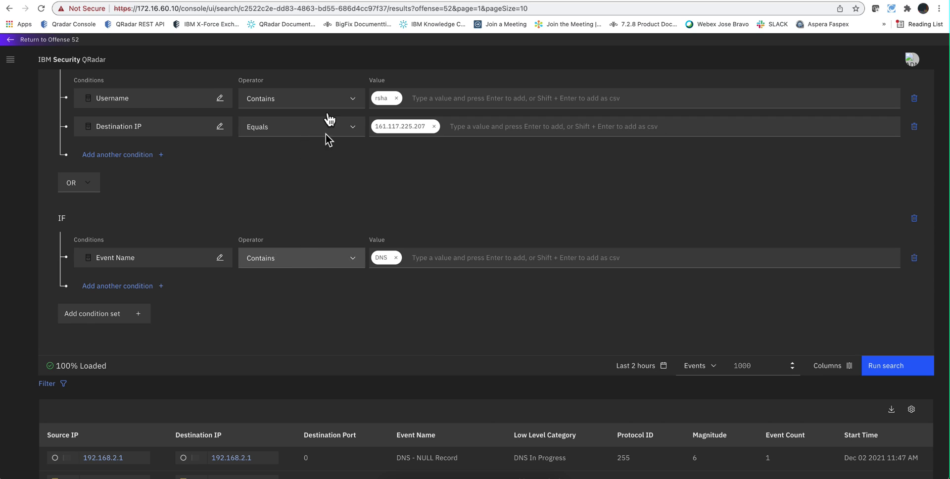
left_click(89, 187)
left_click(136, 179)
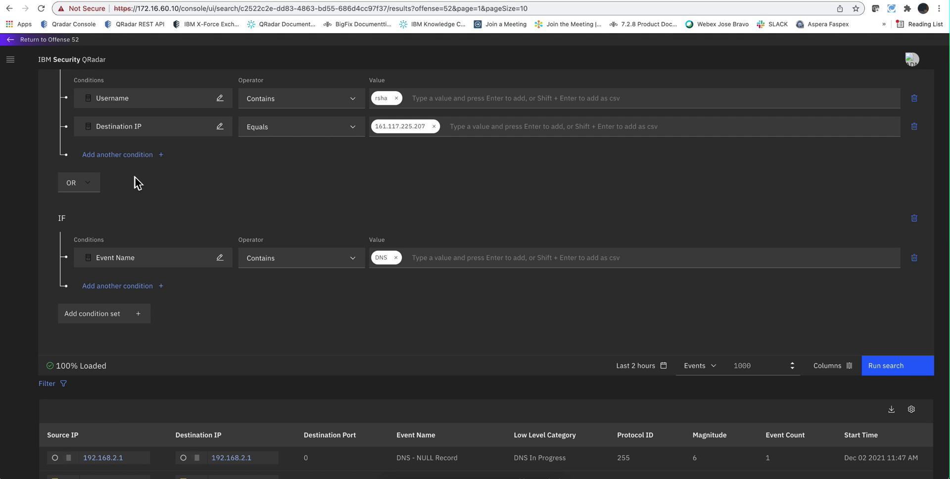
scroll(153, 194, "up", 3)
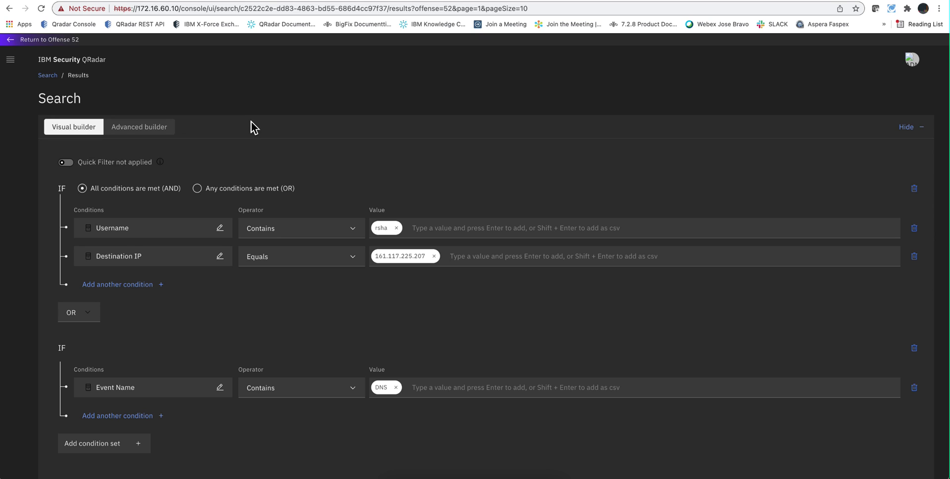
left_click(146, 133)
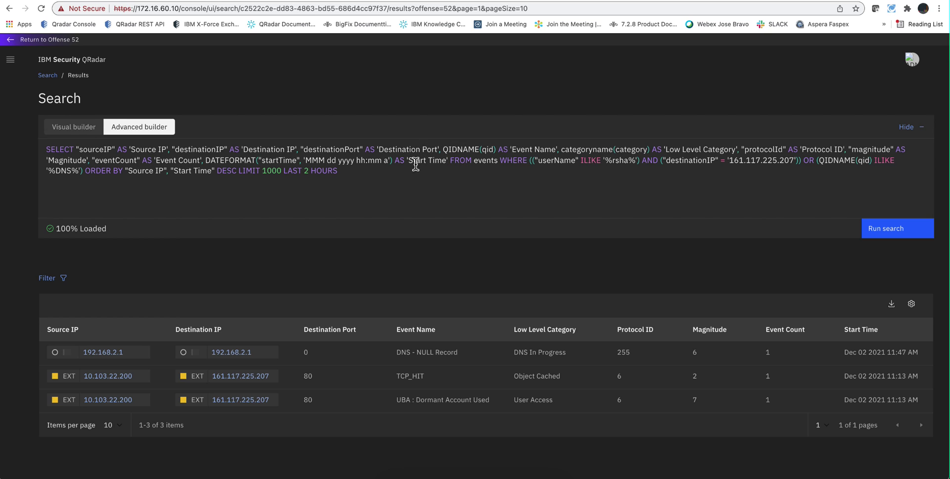
left_click(72, 133)
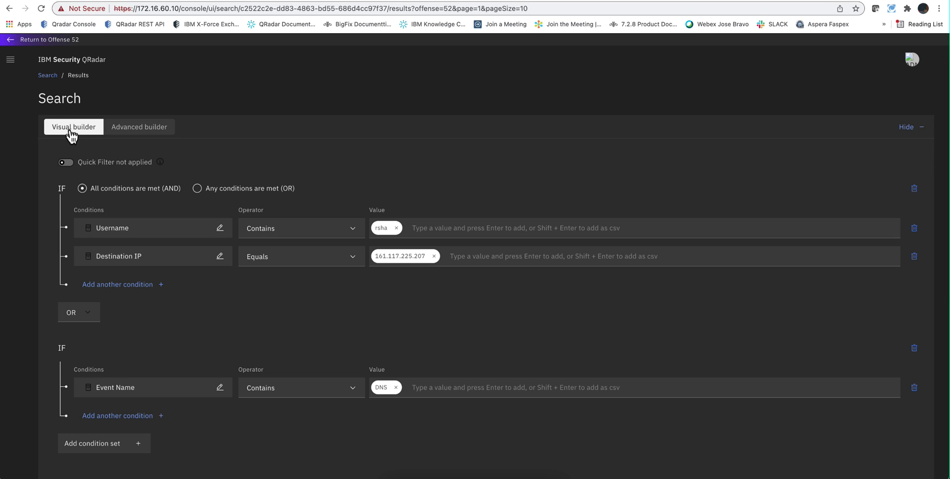
Step: Move Event Name to the first position of the selected columns, apply it, and run the search over the last 48 hours
scroll(687, 353, "down", 3)
scroll(687, 352, "down", 4)
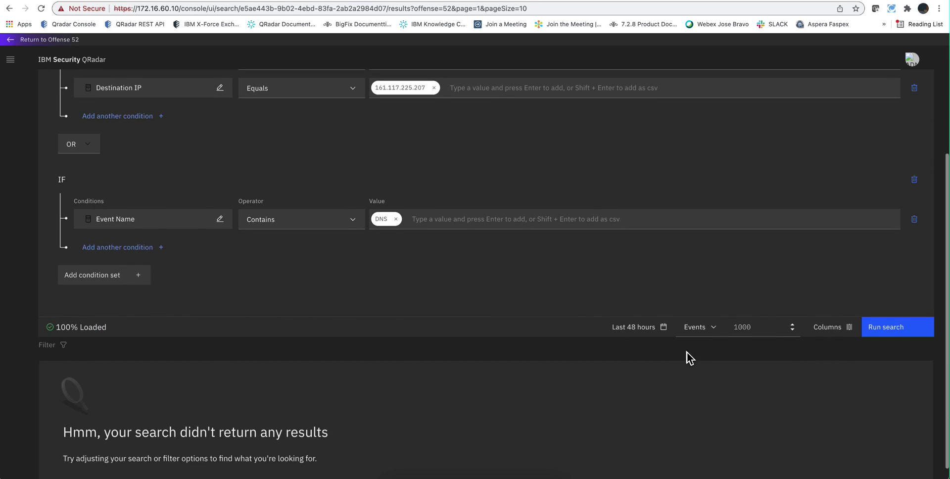
left_click(850, 317)
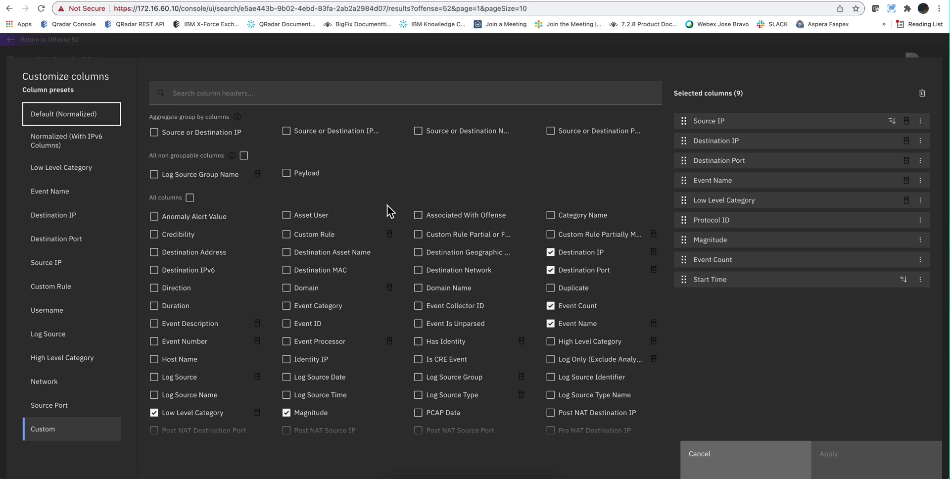
scroll(384, 199, "down", 5)
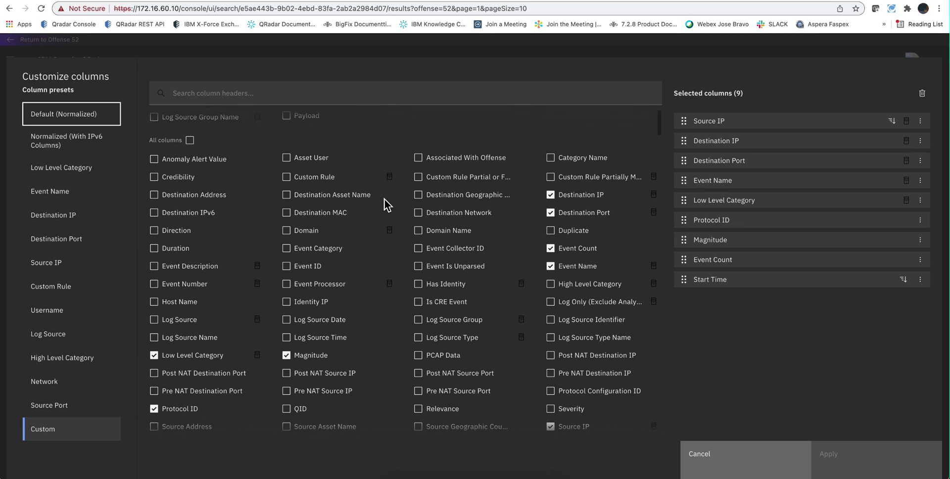
scroll(387, 201, "up", 1)
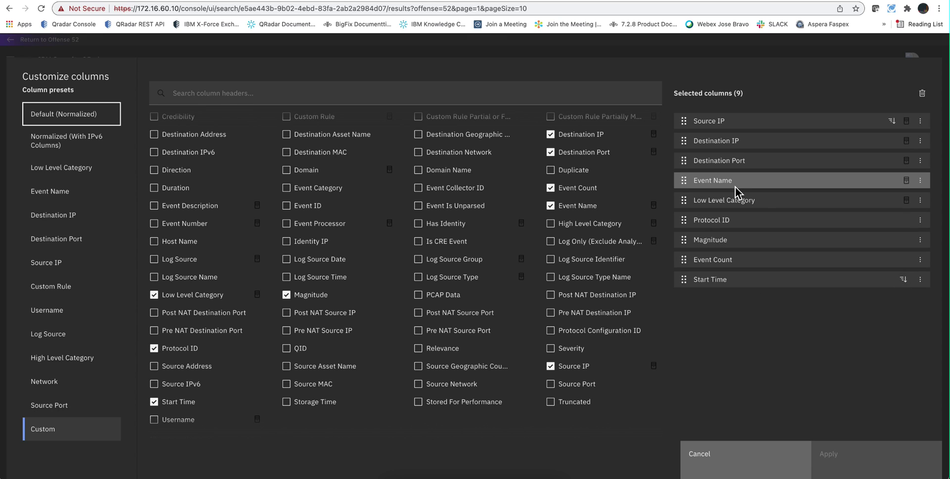
left_click_drag(688, 183, 696, 99)
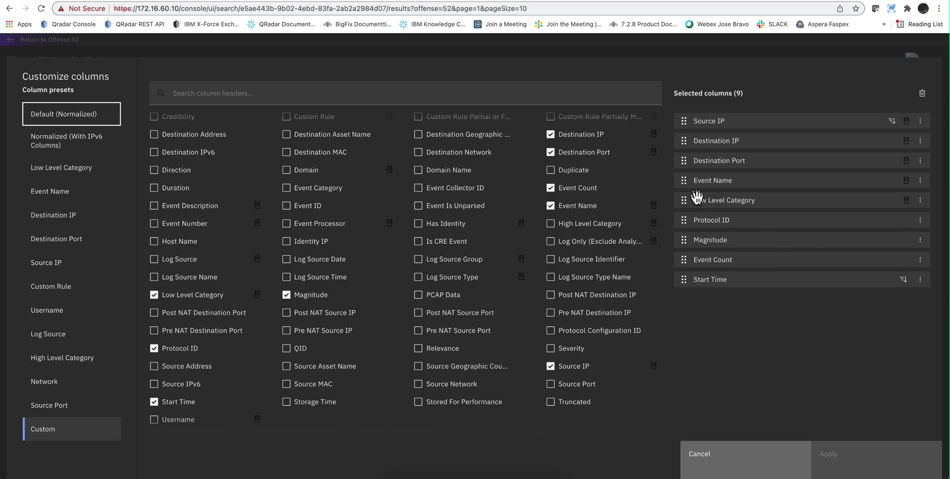
left_click_drag(712, 162, 703, 111)
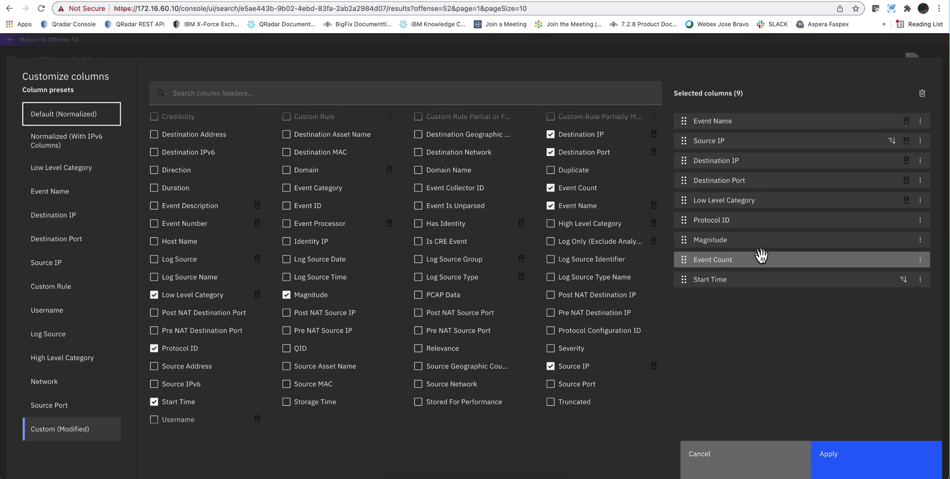
left_click(860, 457)
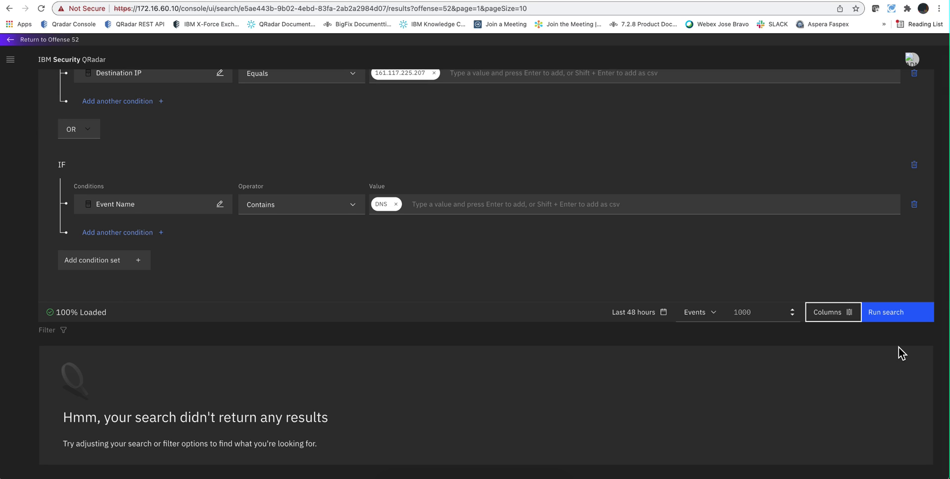
left_click(897, 316)
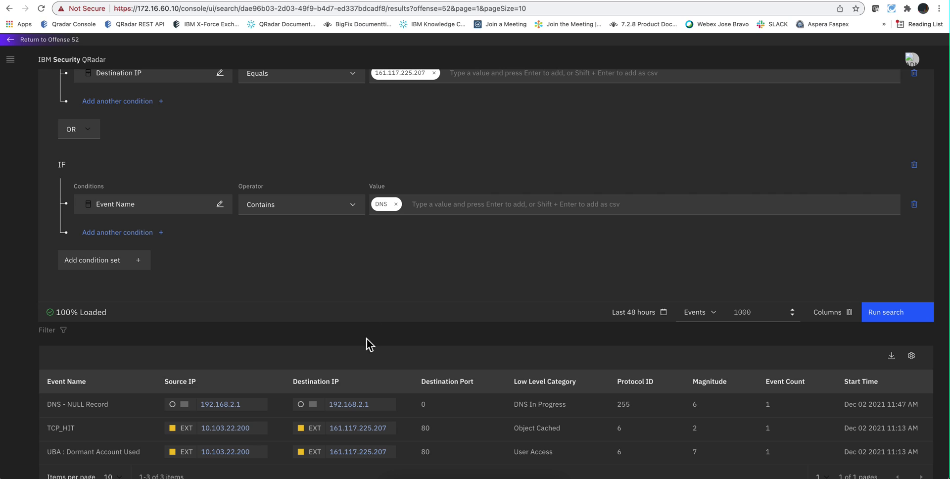
scroll(322, 229, "up", 3)
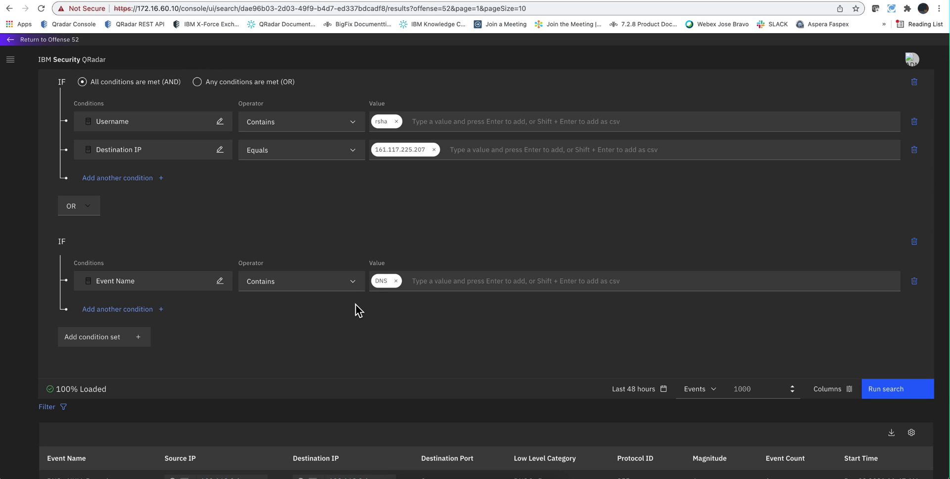
scroll(366, 305, "down", 3)
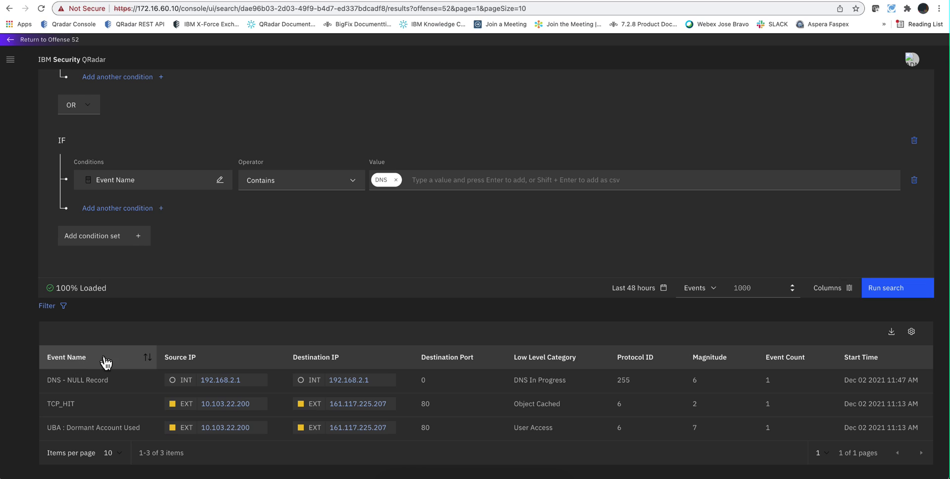
Step: Look at the Source IP column's options, try grouping by Event Name and Low Level Category, and discard the column changes
left_click(850, 289)
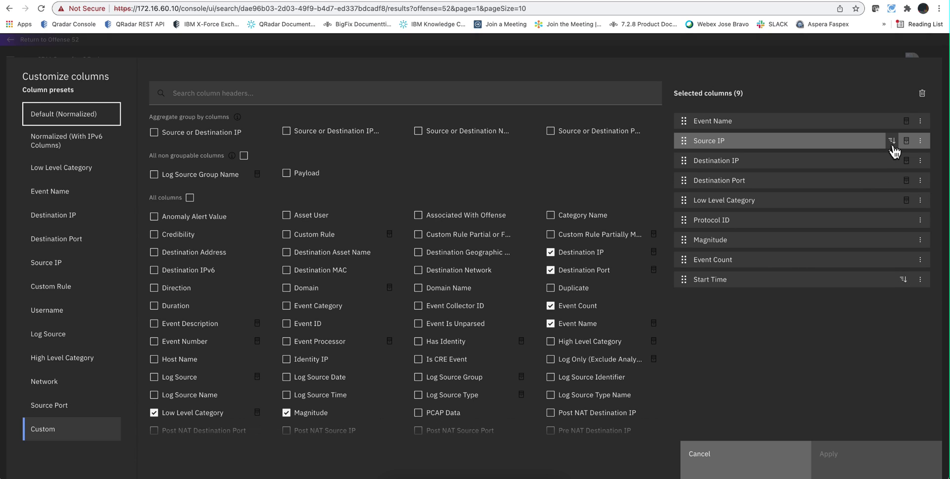
left_click(921, 142)
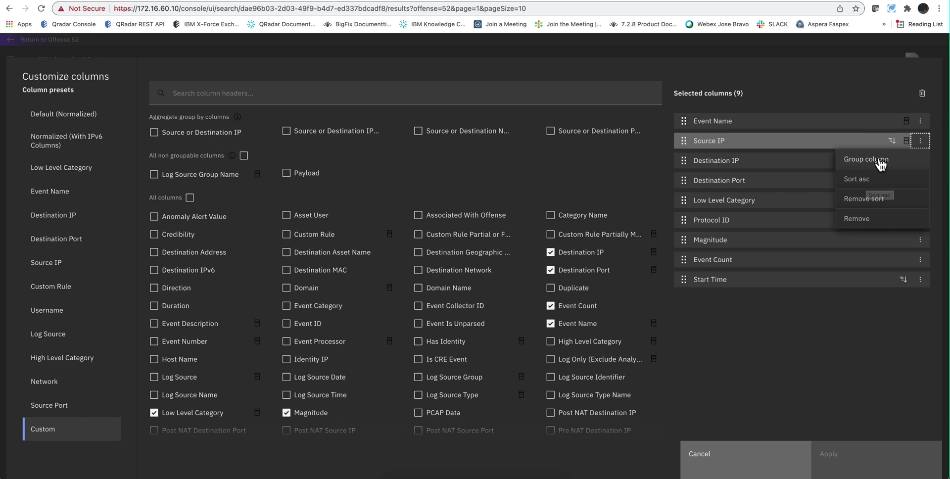
left_click(858, 323)
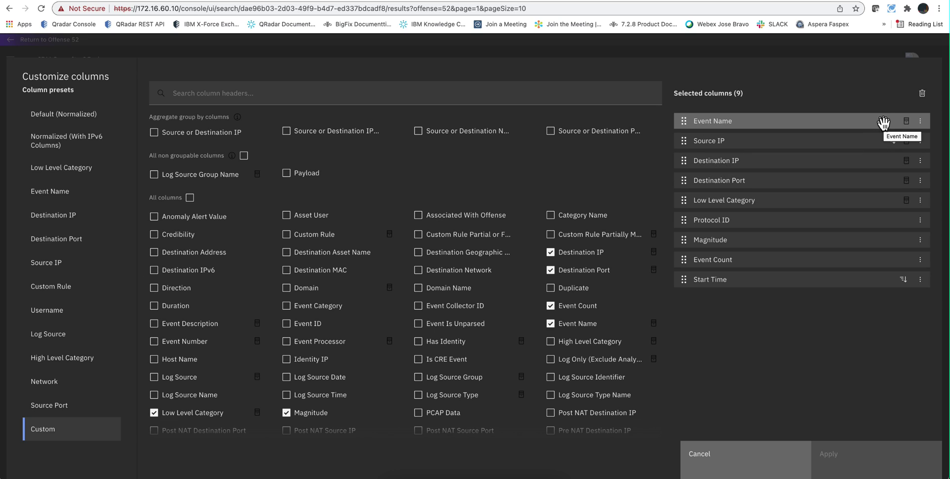
left_click(920, 122)
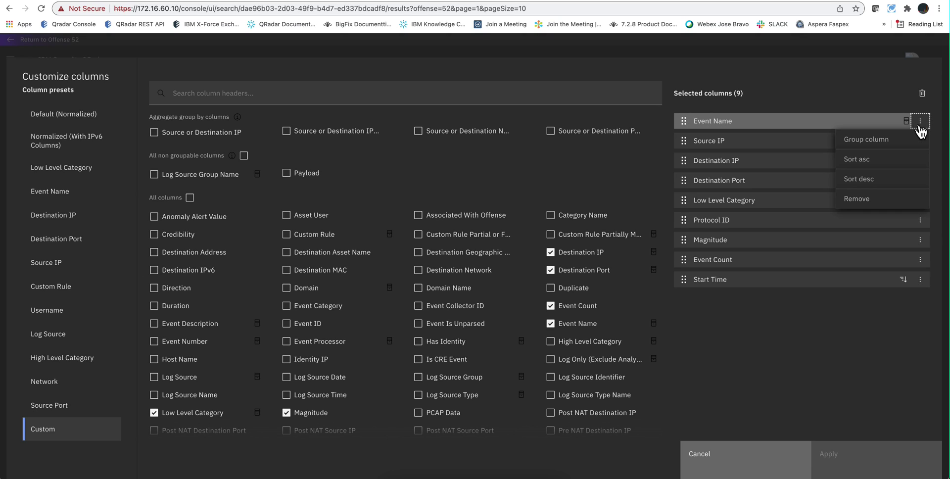
left_click(896, 140)
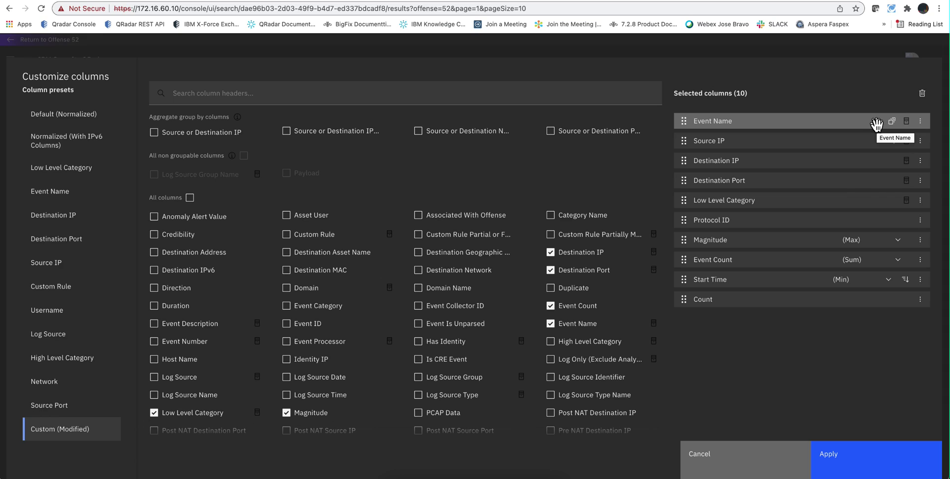
left_click(921, 202)
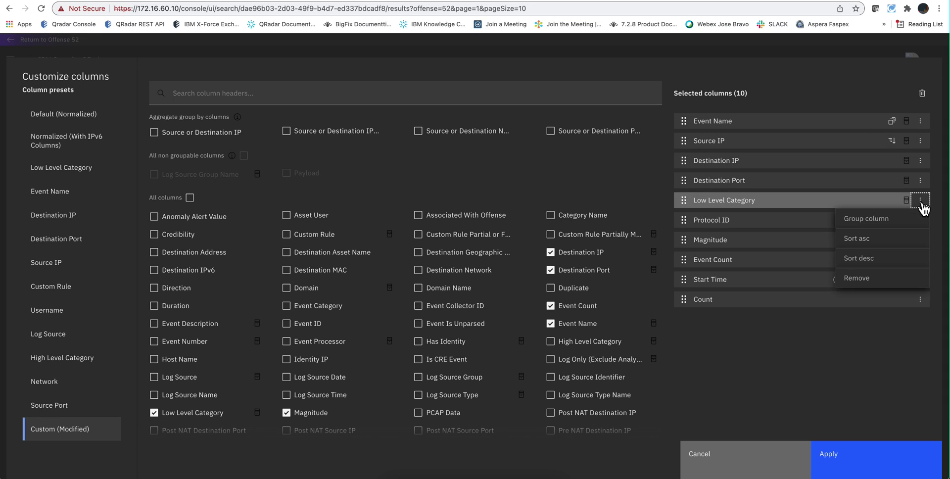
left_click(889, 217)
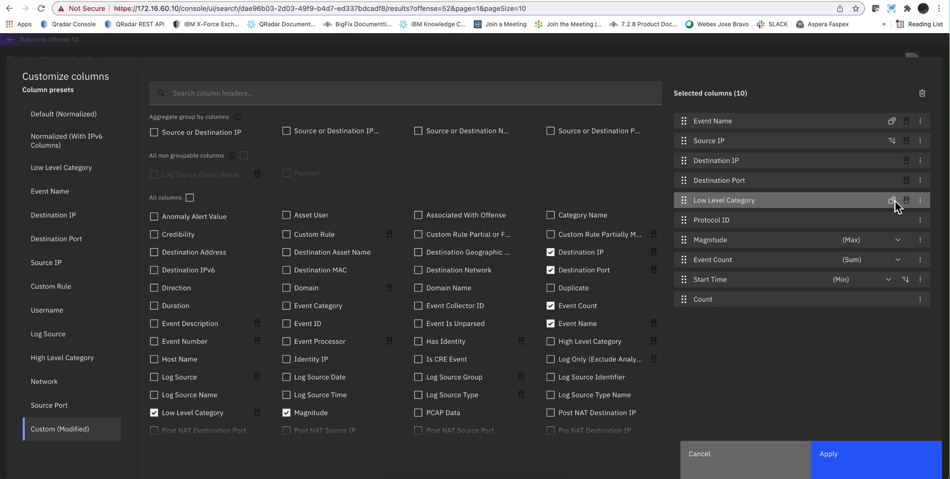
left_click(738, 459)
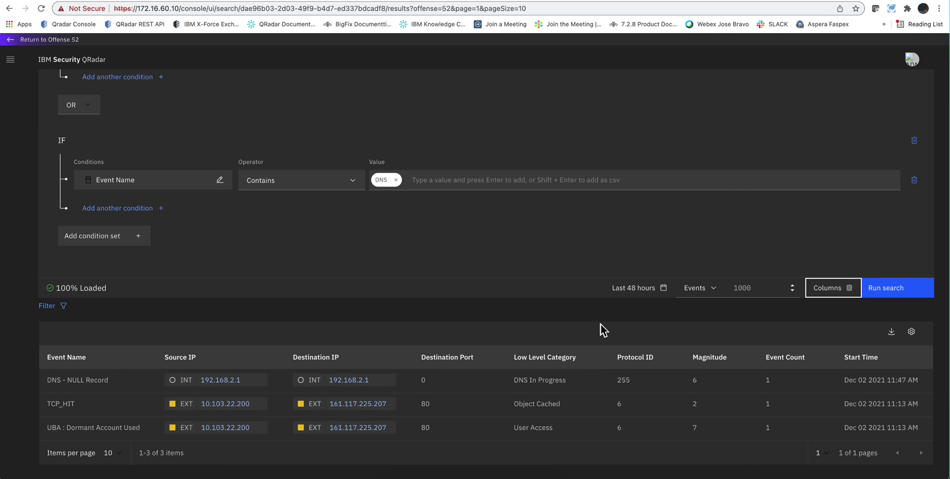
scroll(569, 275, "up", 3)
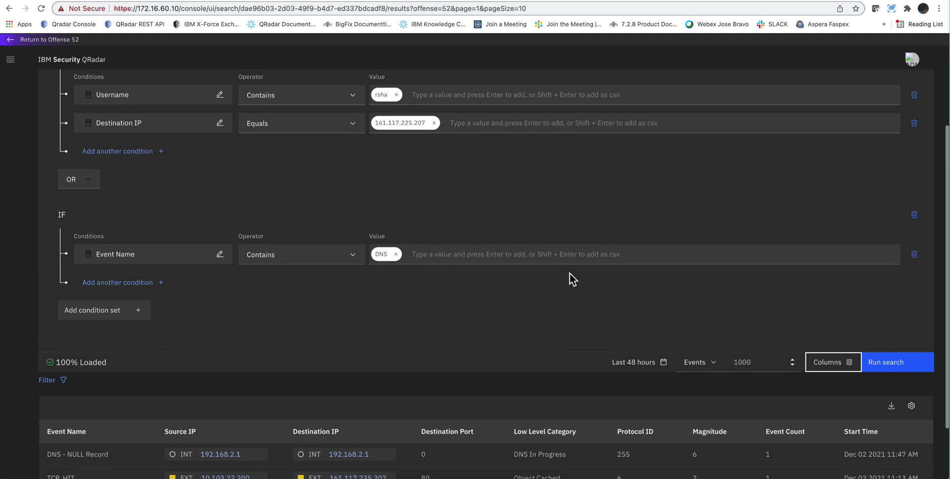
Step: Delete the Event Name condition set and the remaining Username and Destination IP conditions from the visual builder
left_click(915, 214)
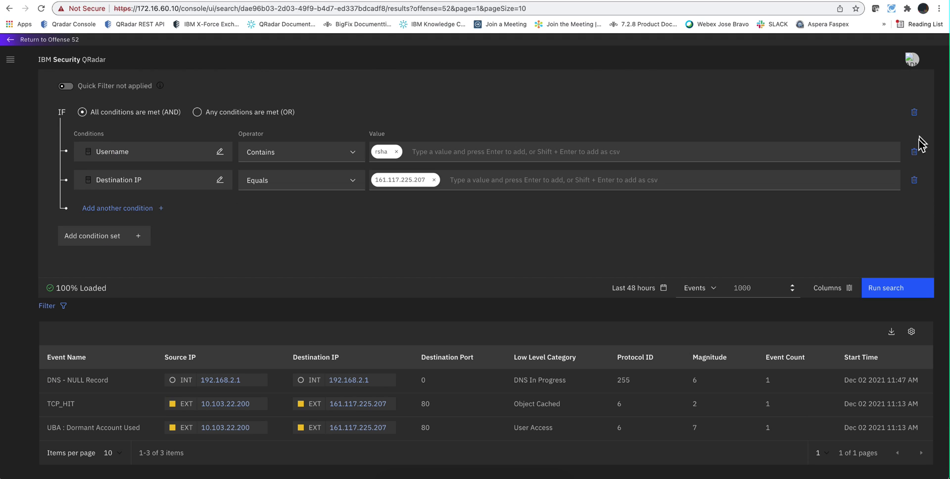
left_click(915, 151)
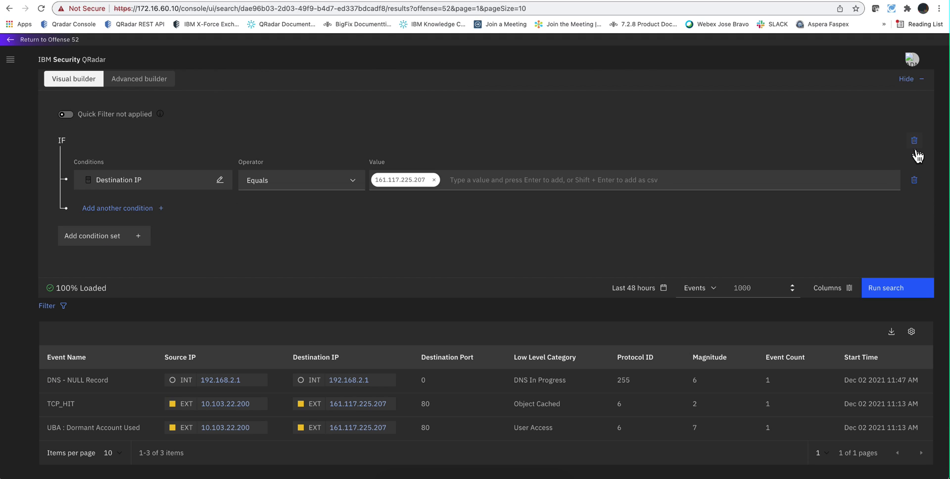
left_click(914, 181)
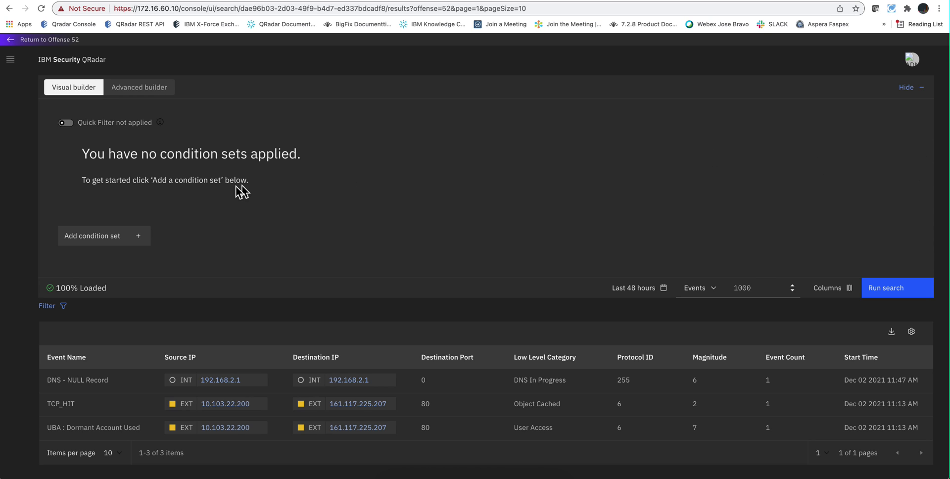
Step: Add a condition set with Destination IP Equals 31.13.71.1 and run the event search
left_click(140, 237)
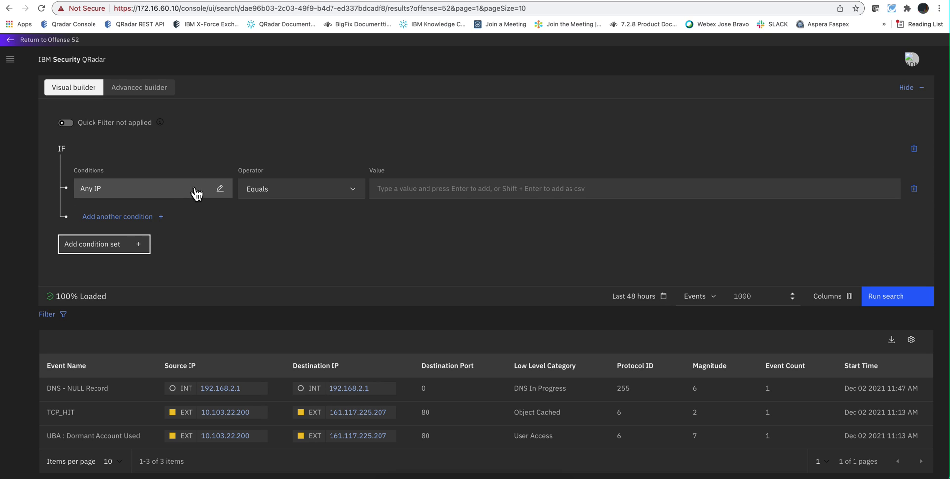
left_click(220, 188)
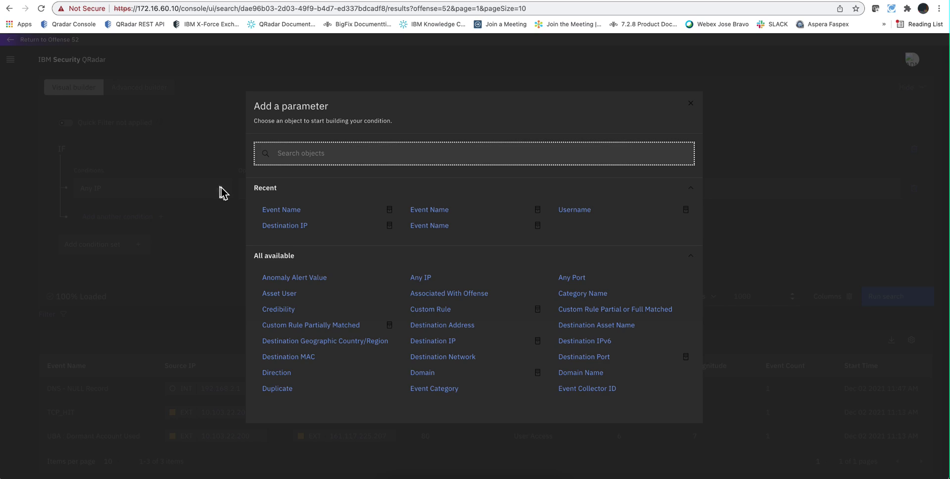
left_click(289, 226)
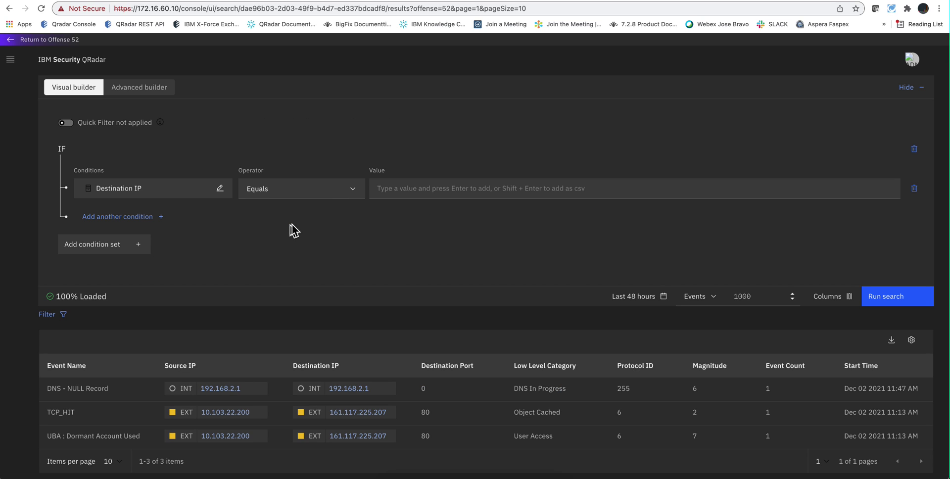
left_click(389, 190)
key("super+v")
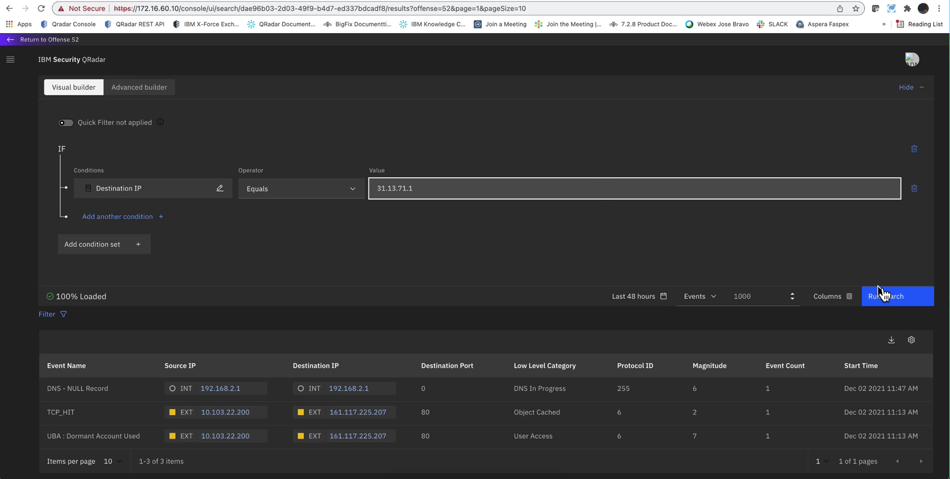
key("Return")
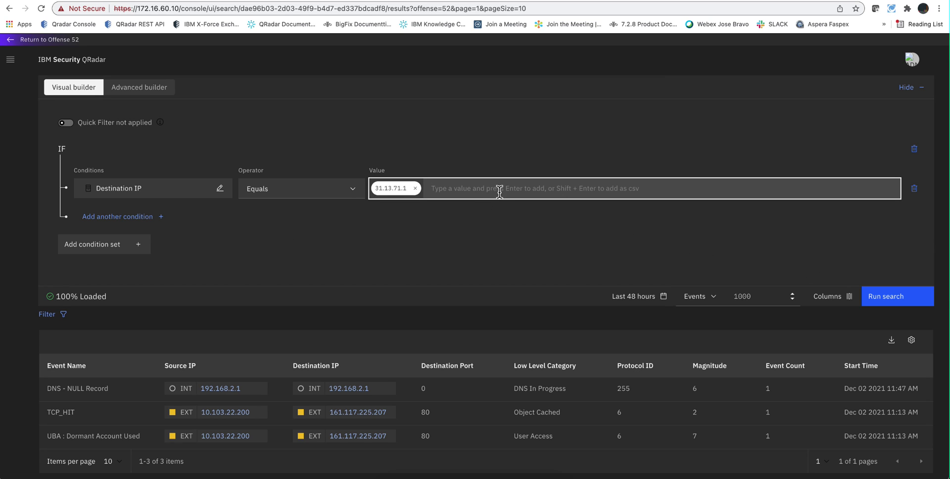
left_click(900, 297)
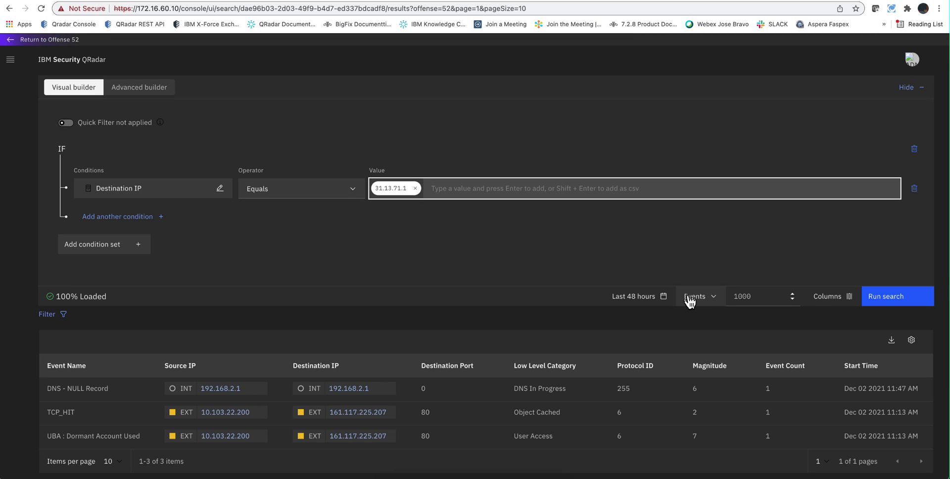
left_click(901, 296)
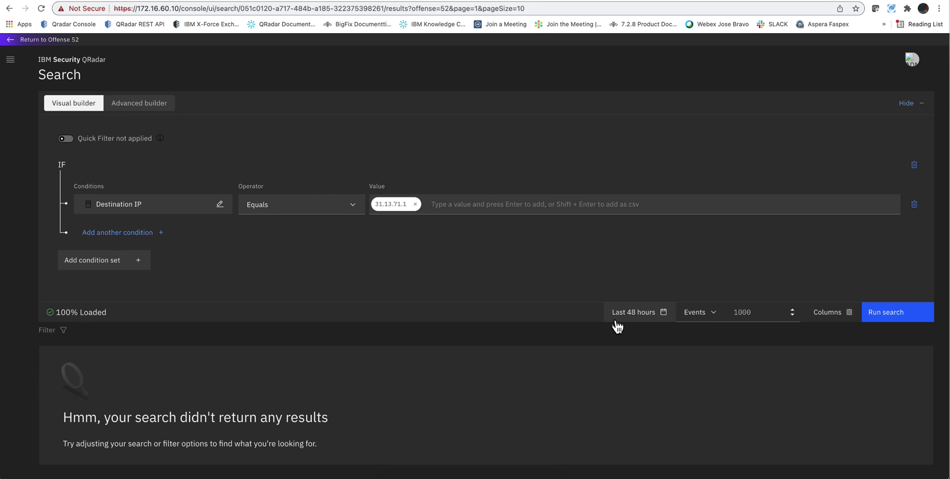
Step: Switch the search from events to flows and run it with the existing Event Name Contains dns condition
left_click(705, 317)
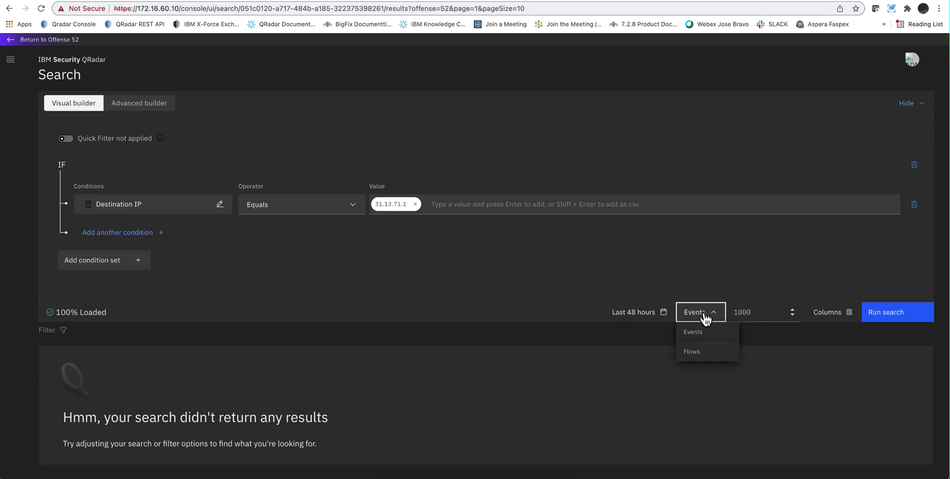
left_click(700, 354)
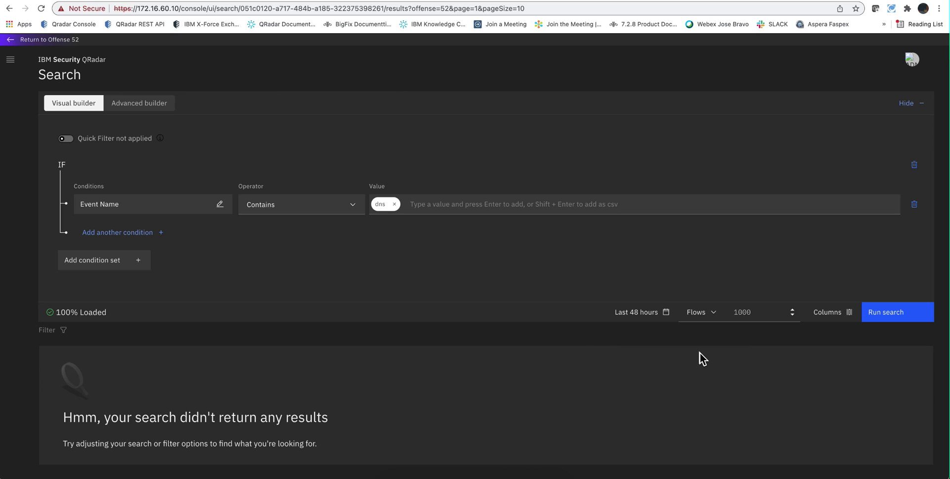
left_click(902, 319)
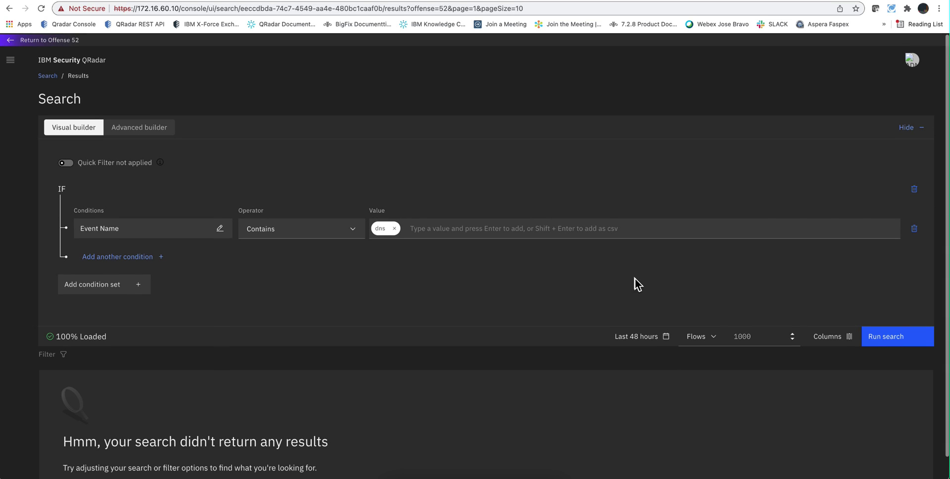
Step: Replace the Event Name condition with a new condition set for Source or Destination IP Equals 31.13.71.1
left_click(915, 228)
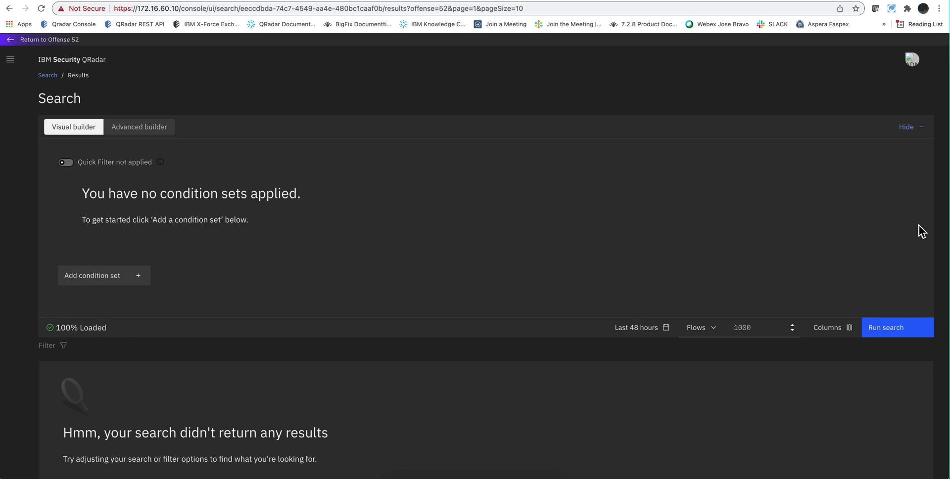
left_click(131, 278)
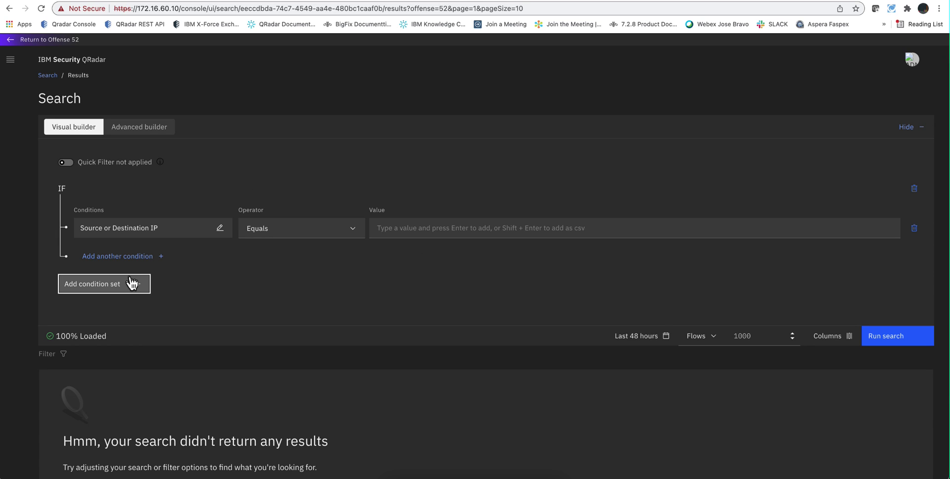
left_click(175, 230)
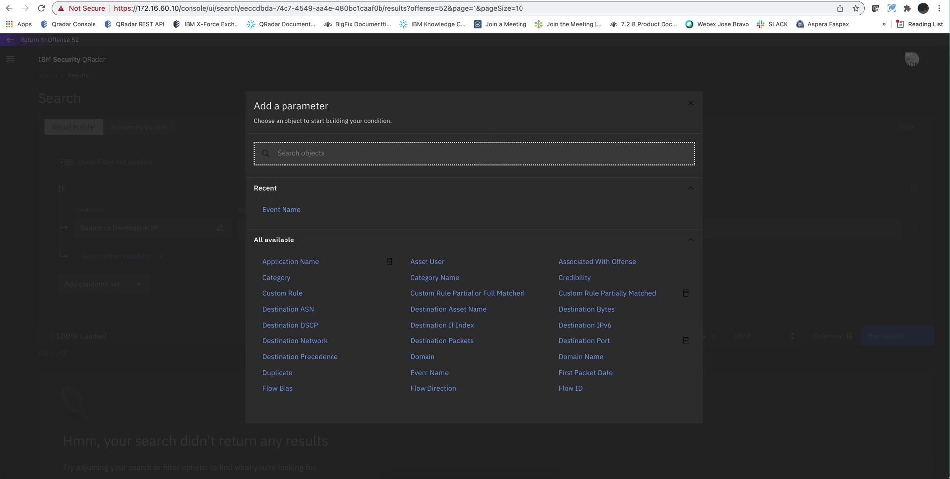
type("dest")
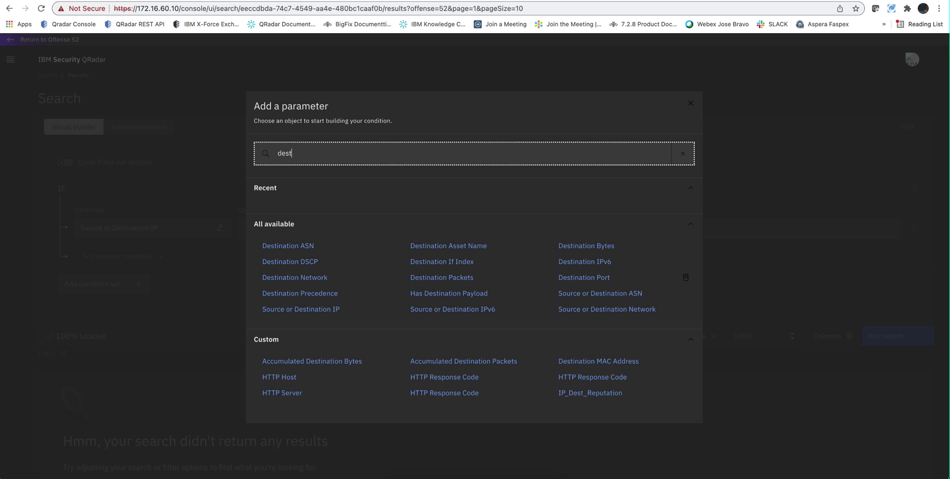
left_click(297, 310)
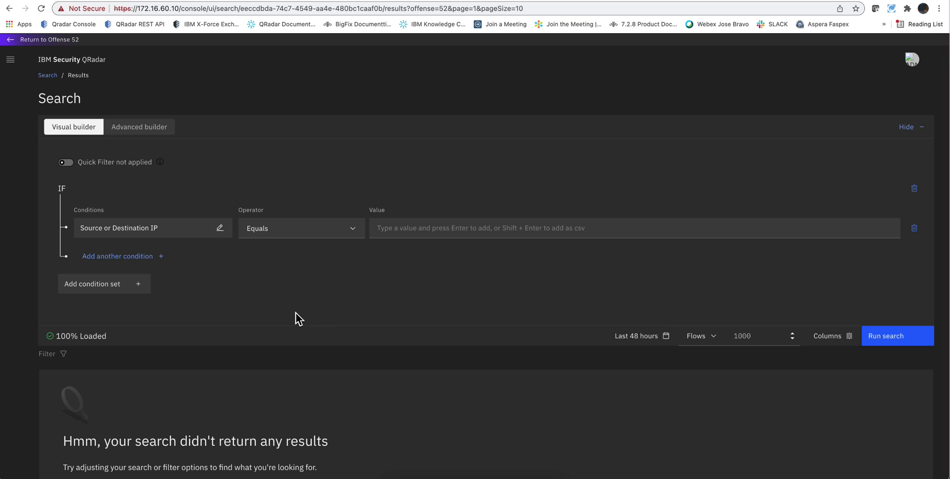
left_click(382, 229)
type("31.13.71.1")
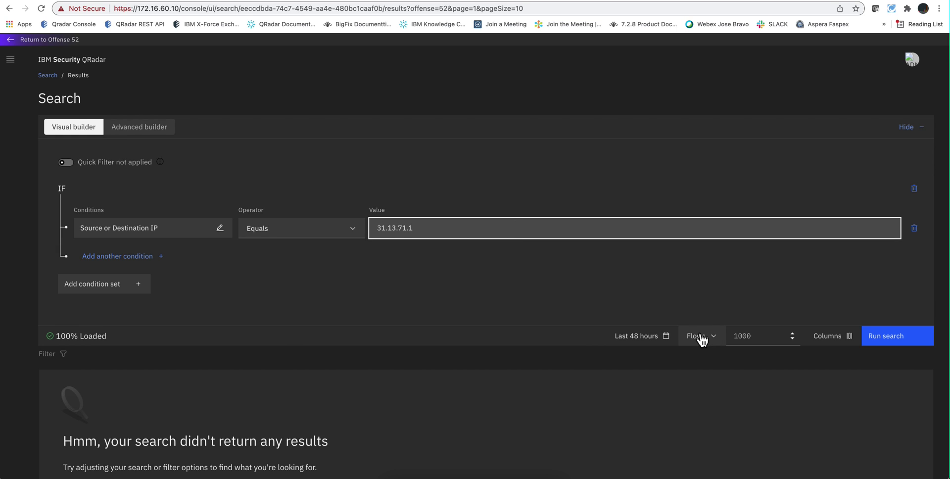
Step: Run the flow search for the IP address and look through the returned flows
left_click(910, 337)
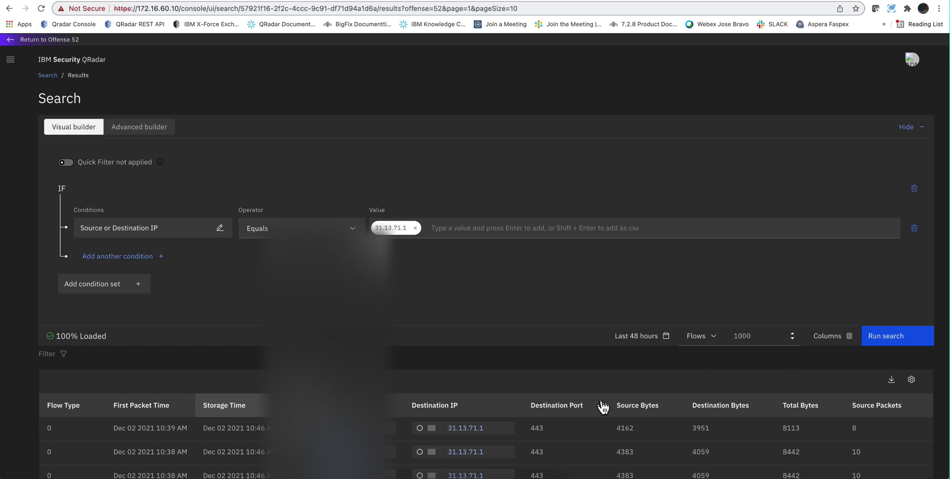
scroll(536, 365, "down", 3)
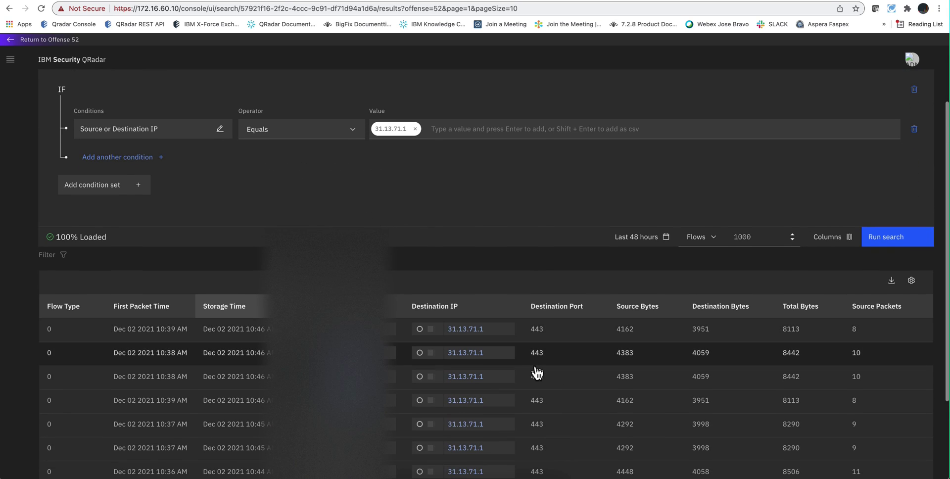
scroll(537, 373, "up", 3)
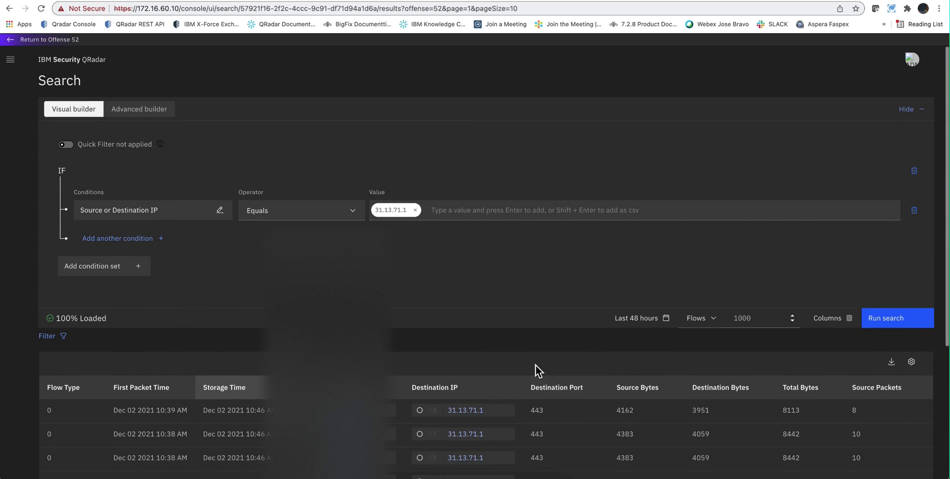
scroll(537, 372, "down", 2)
scroll(536, 367, "up", 2)
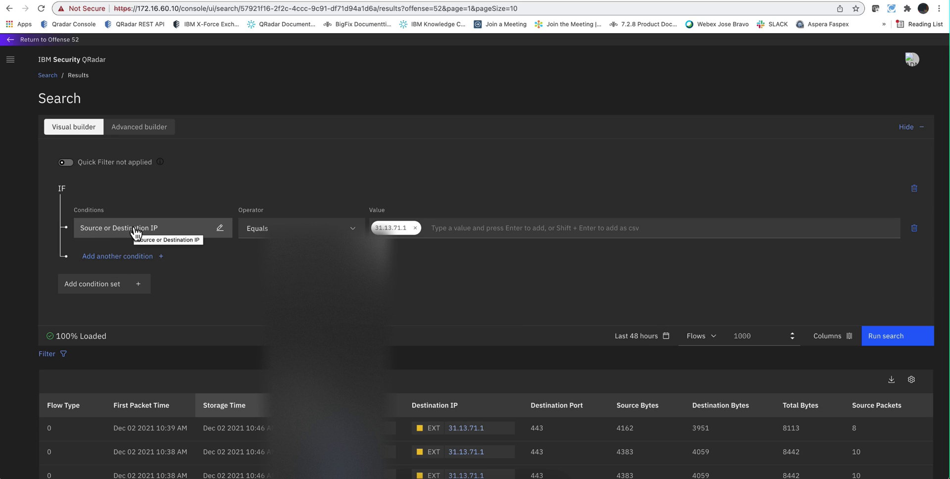
Step: Switch the search back to events and run it with the Destination IP condition
left_click(713, 342)
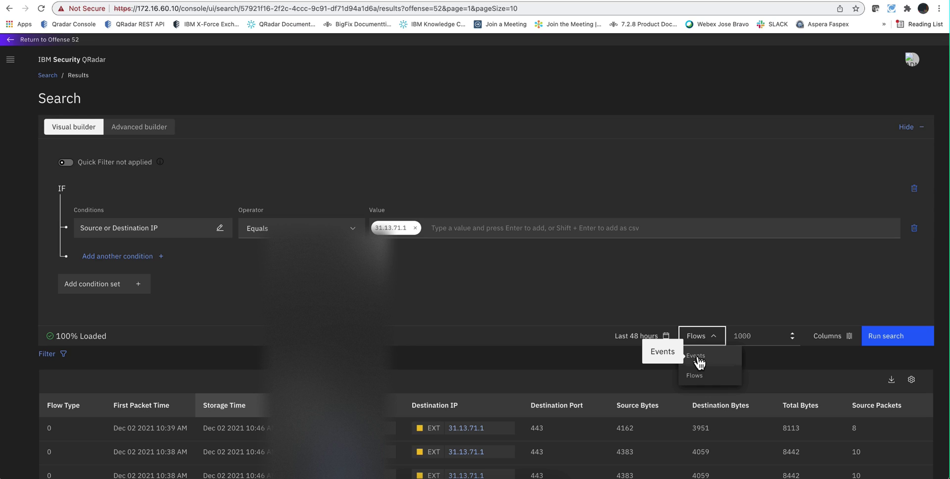
left_click(698, 358)
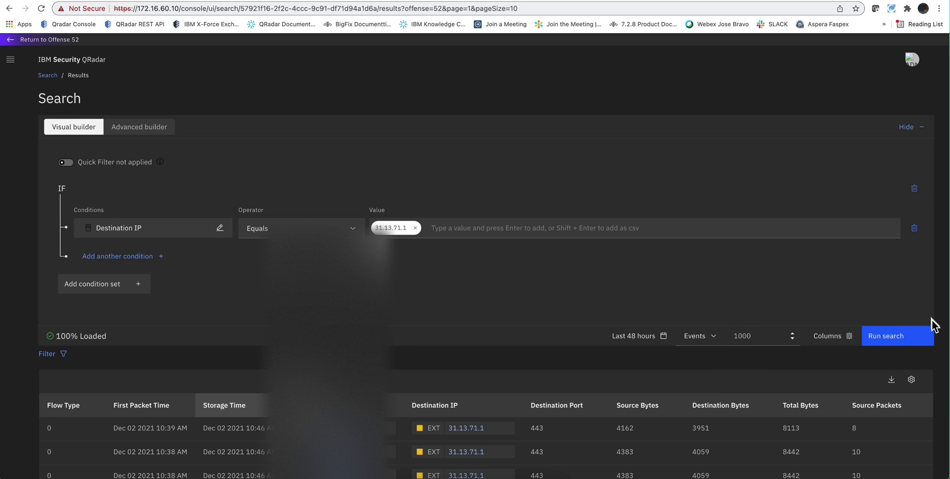
left_click(896, 342)
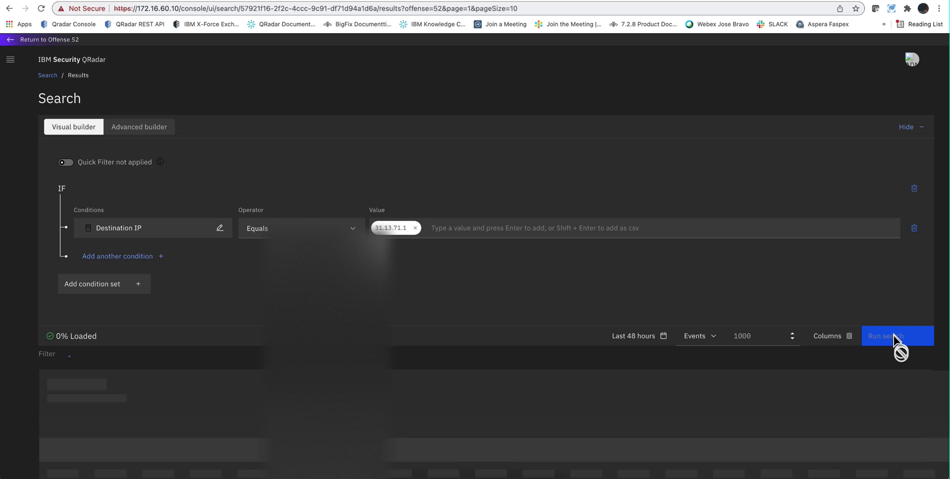